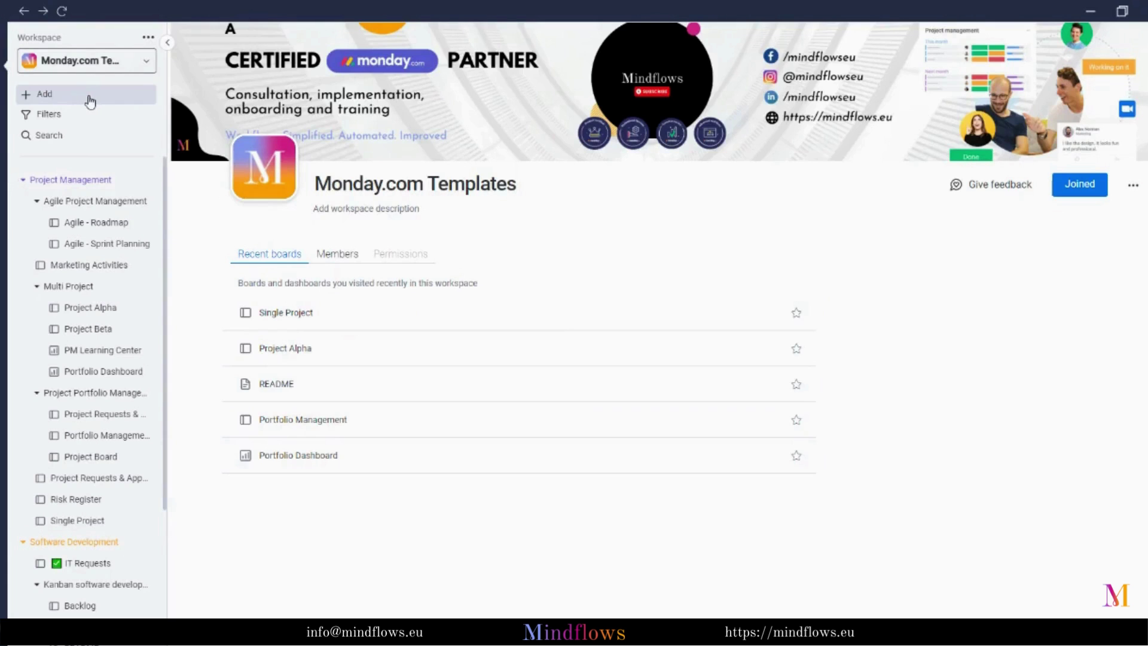
Open the add-new menu for the Monday.com Templates workspace
click(89, 102)
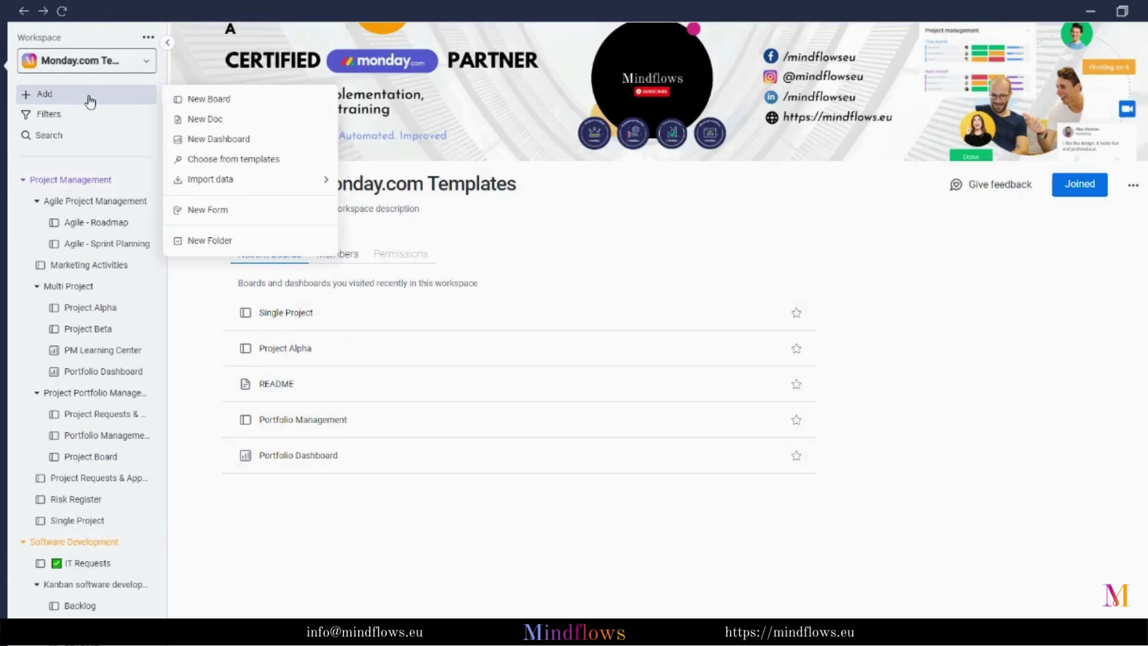
Choose 'Choose from templates', open the Work Calendar template and use it to build a board
click(310, 159)
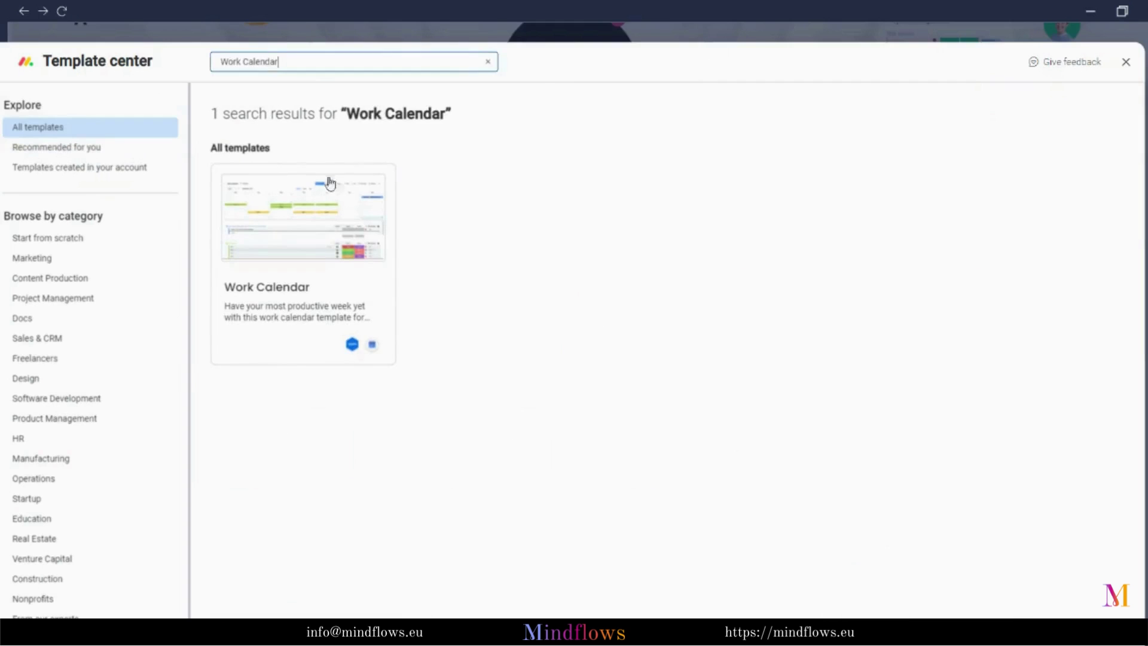
click(329, 221)
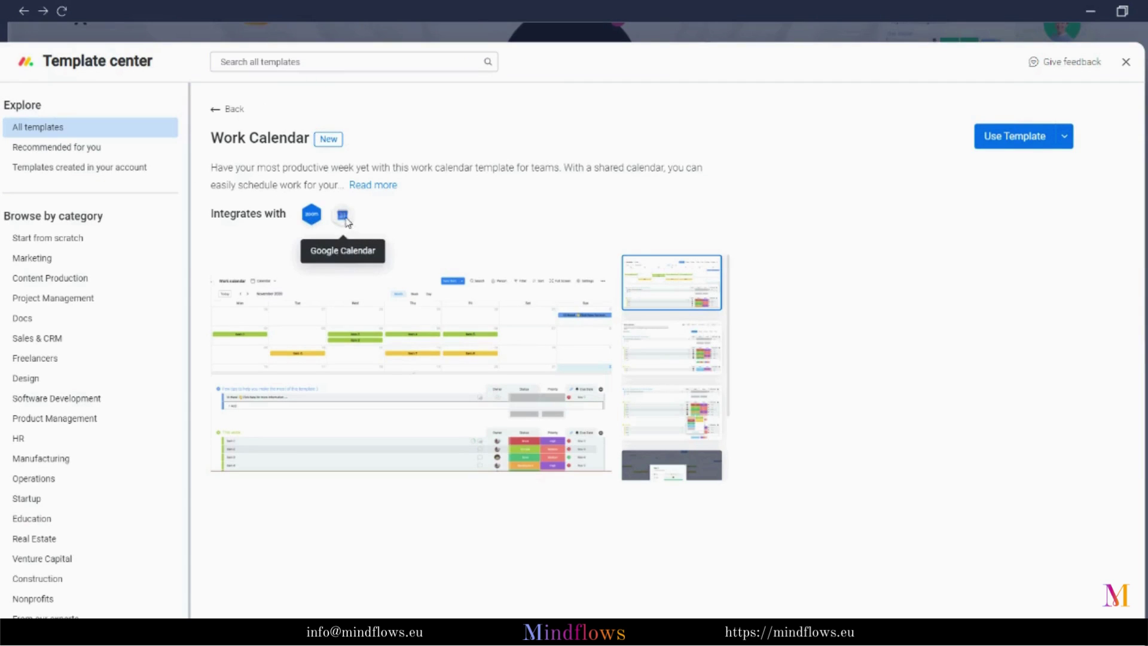
click(1035, 148)
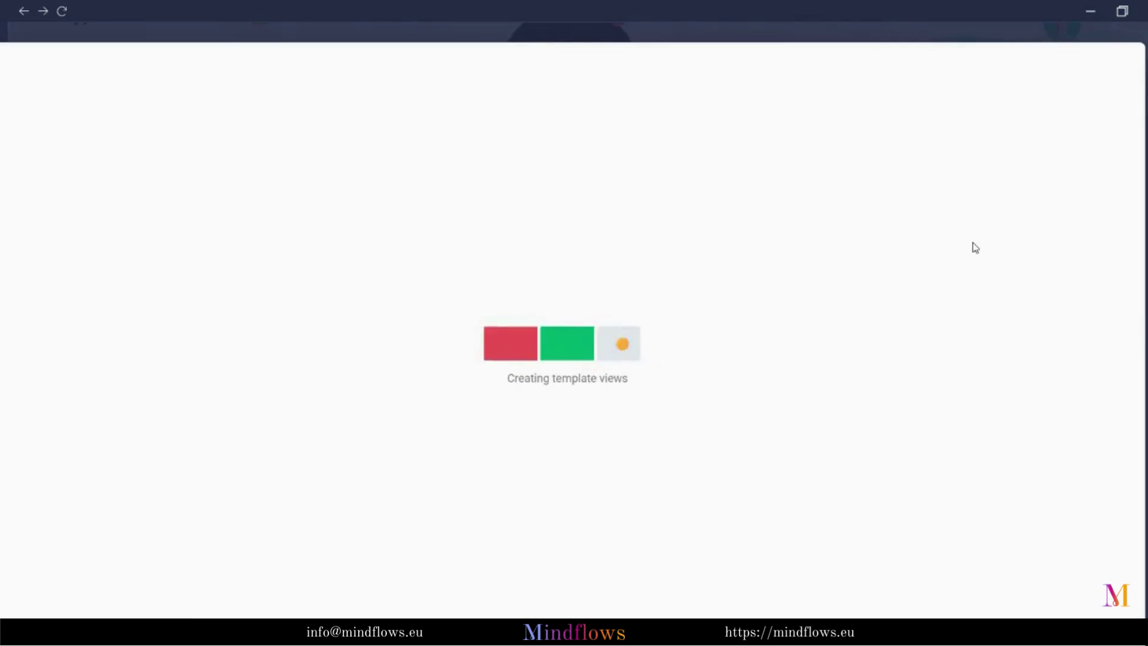
Resize the calendar/table split and add an item named 'Task 1' to the tips group
drag(662, 428, 698, 257)
click(268, 354)
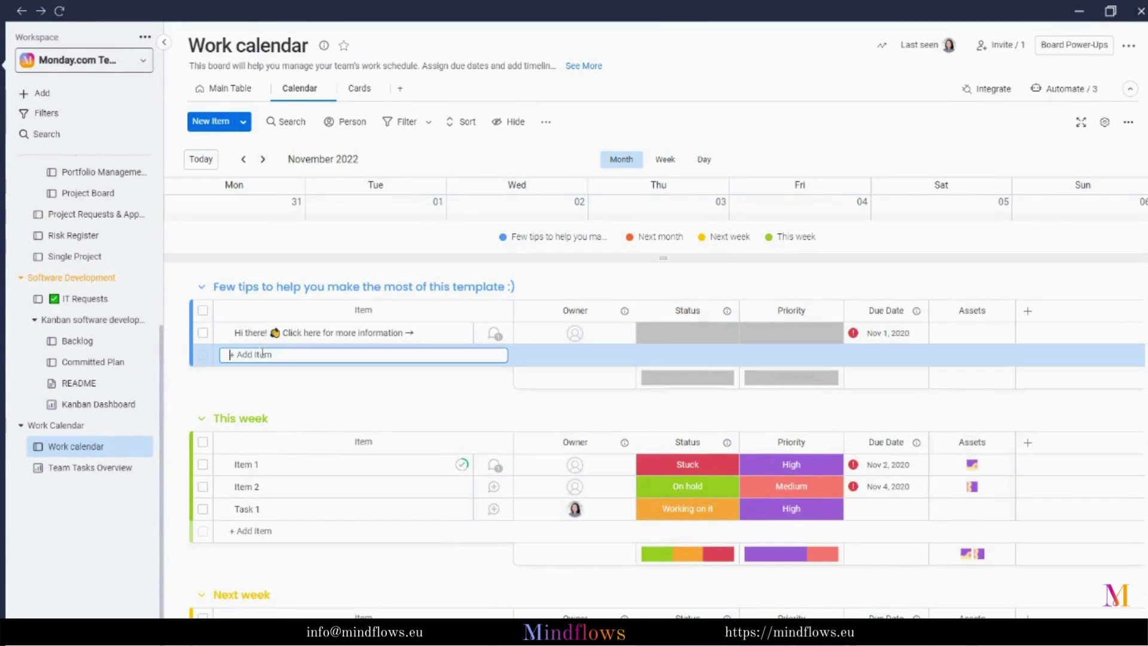
text(Task)
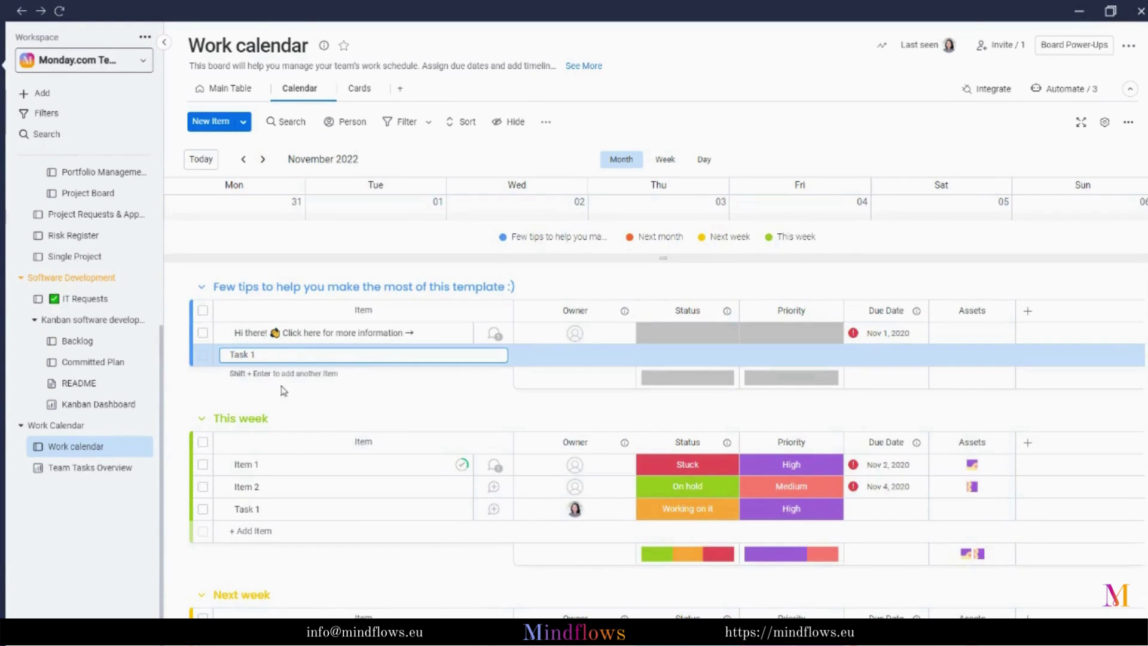
text( 1)
key(Return)
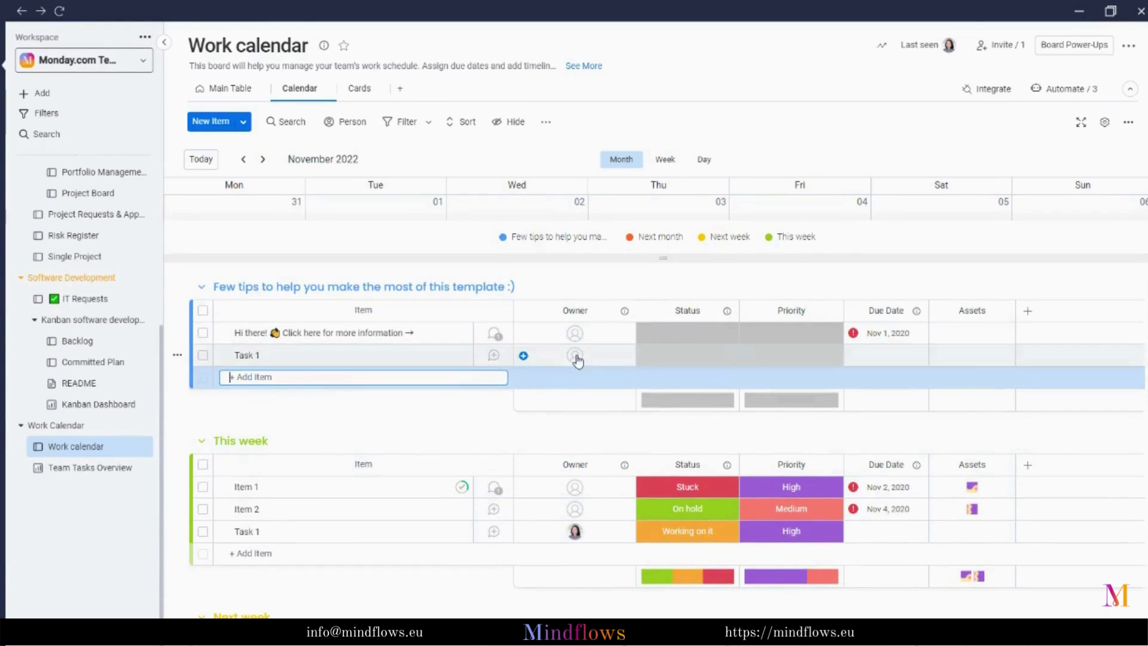
Give Task 1 the suggested owner, Working on it status, High priority and November 15 due date
click(577, 360)
click(562, 438)
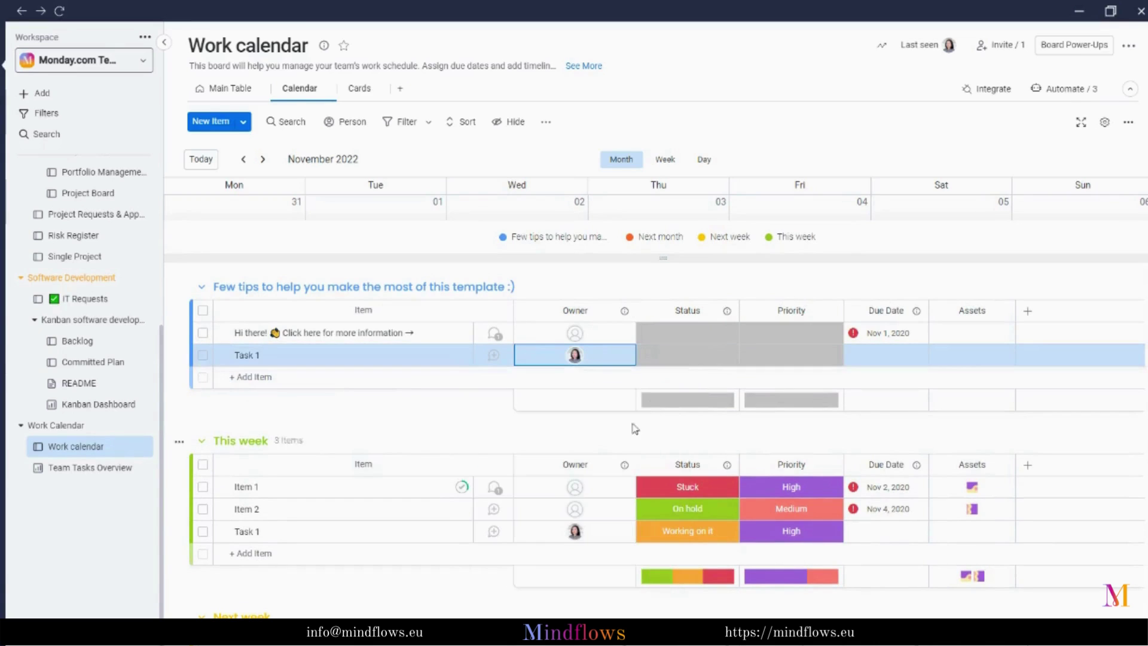
click(690, 365)
click(656, 397)
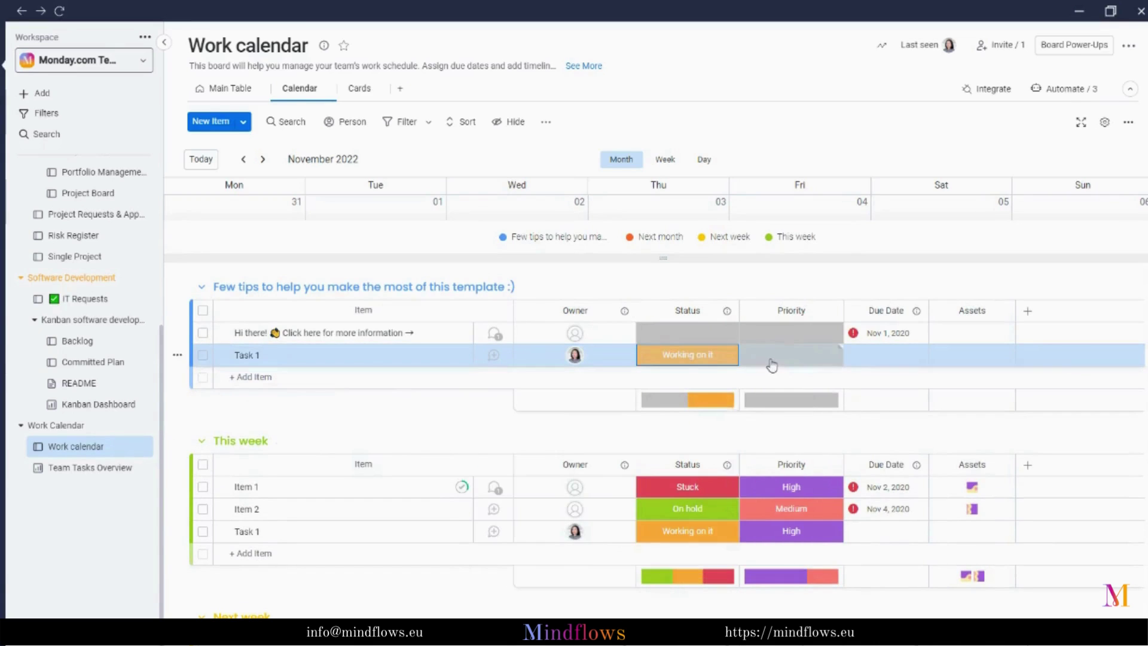
click(773, 367)
click(794, 395)
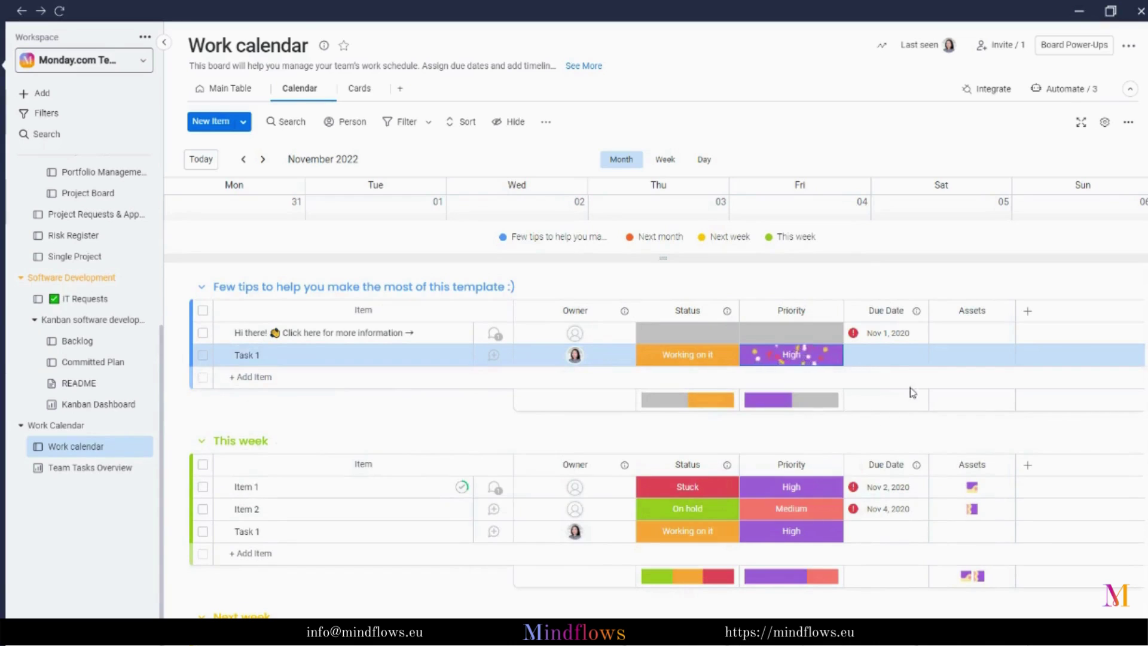
click(892, 359)
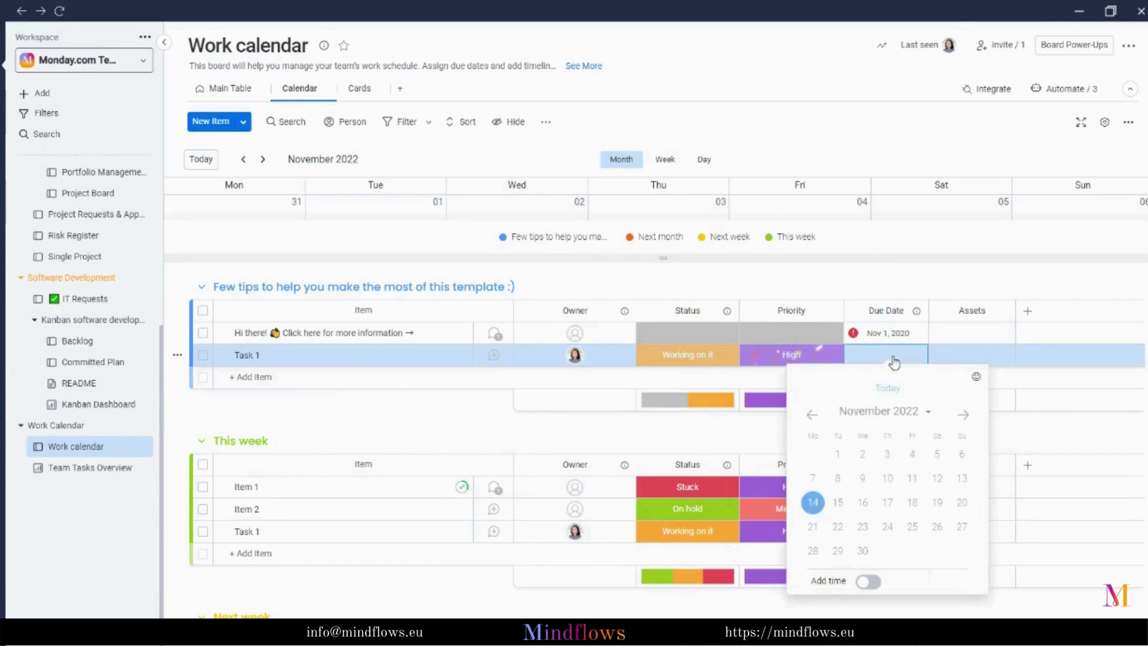
click(838, 502)
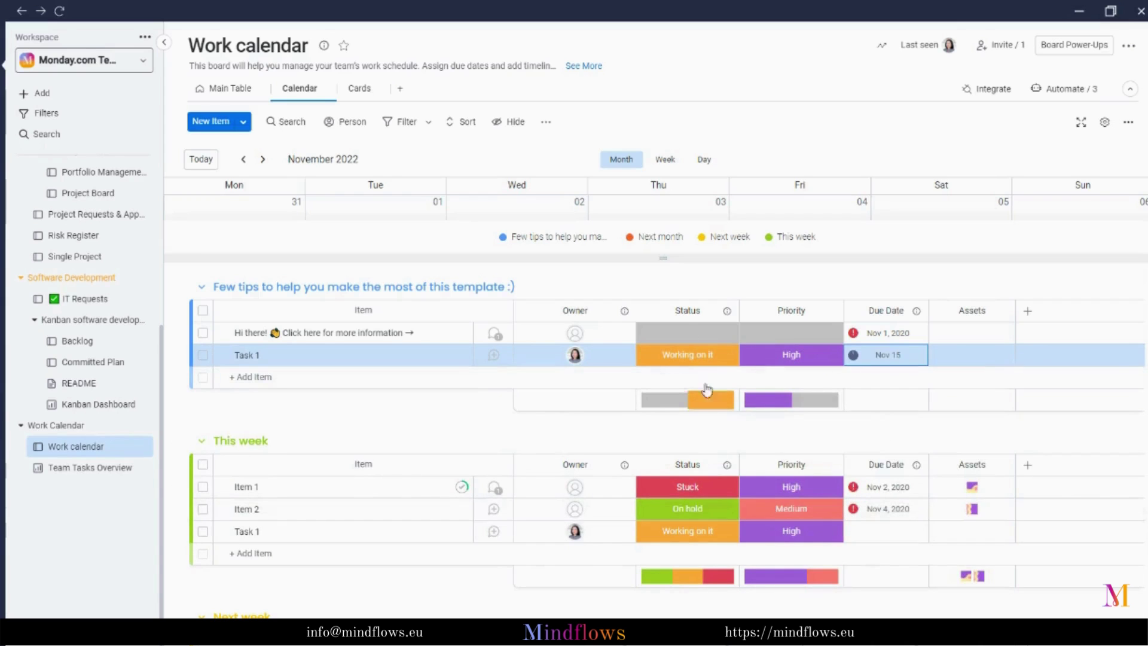
drag(663, 257, 654, 492)
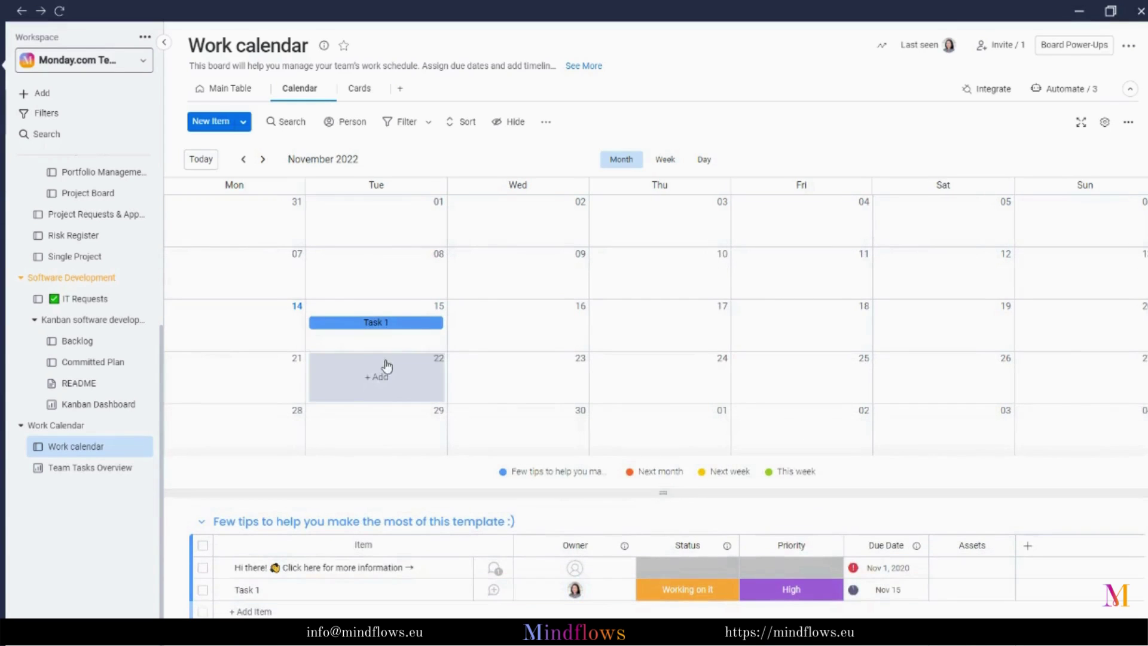
drag(670, 448, 683, 276)
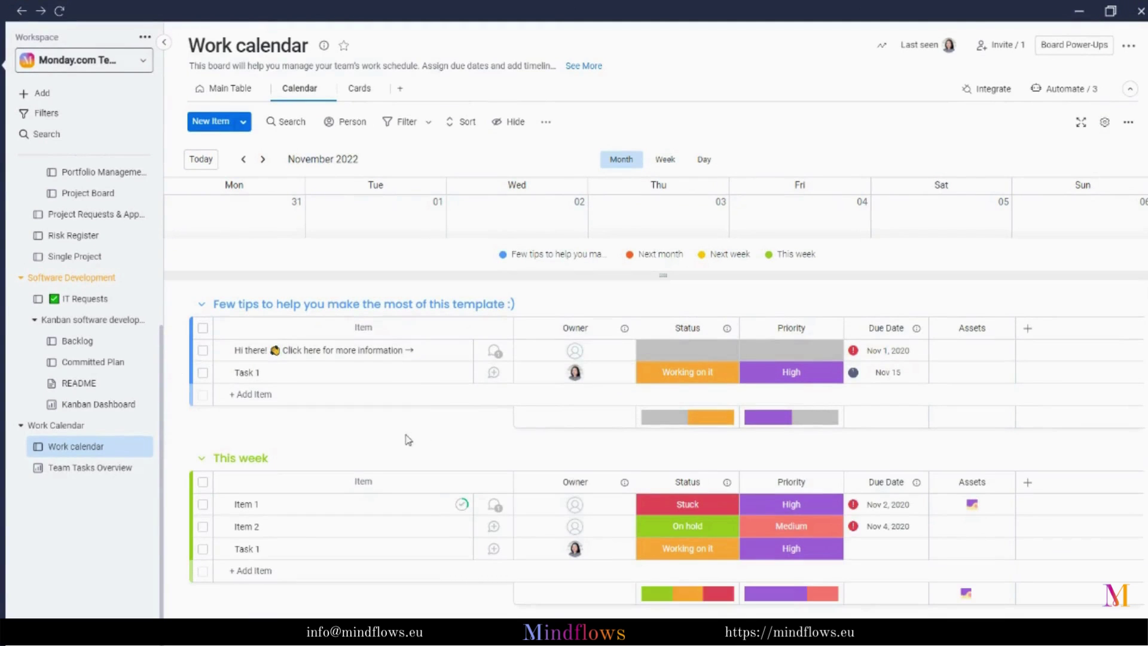
scroll(423, 435, down, 3)
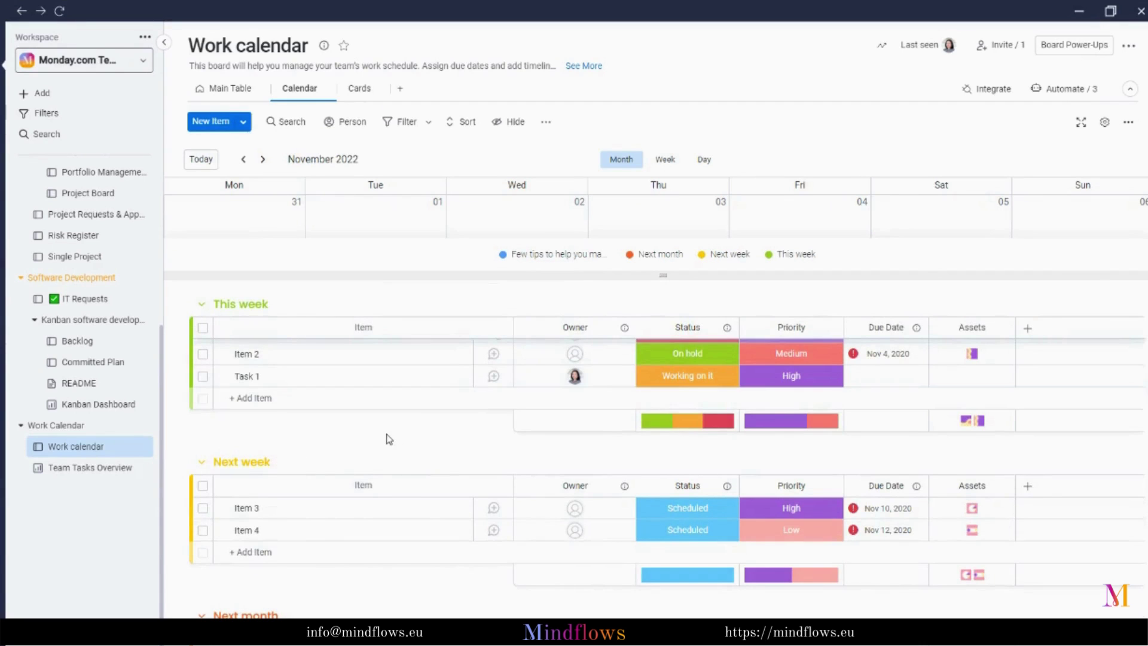
click(1066, 90)
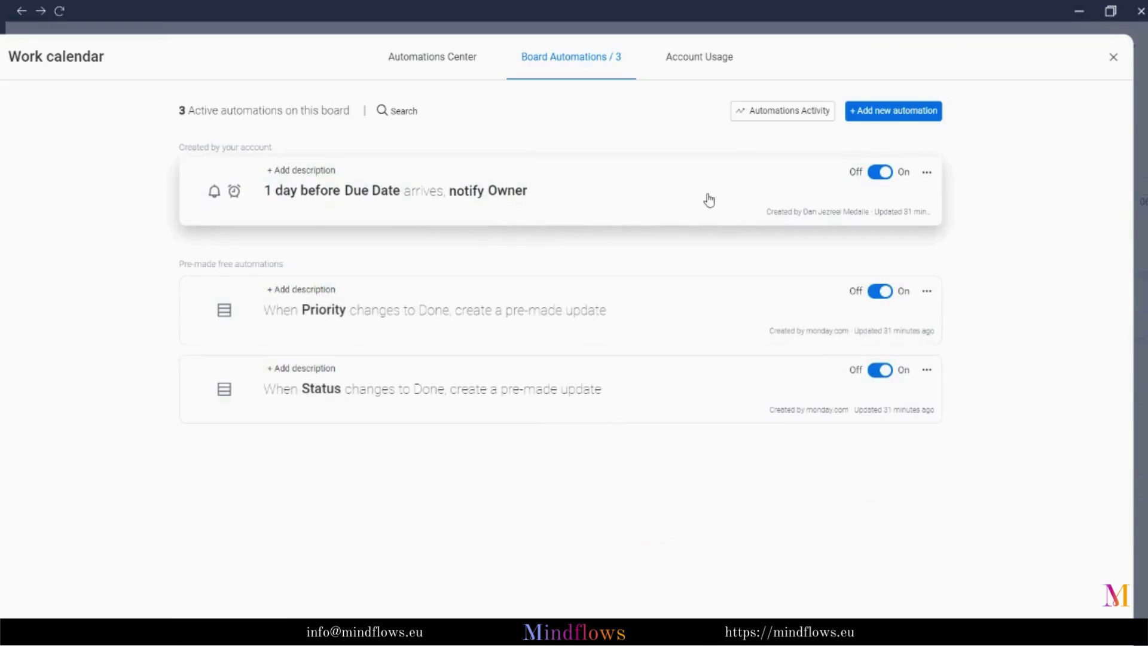
click(590, 219)
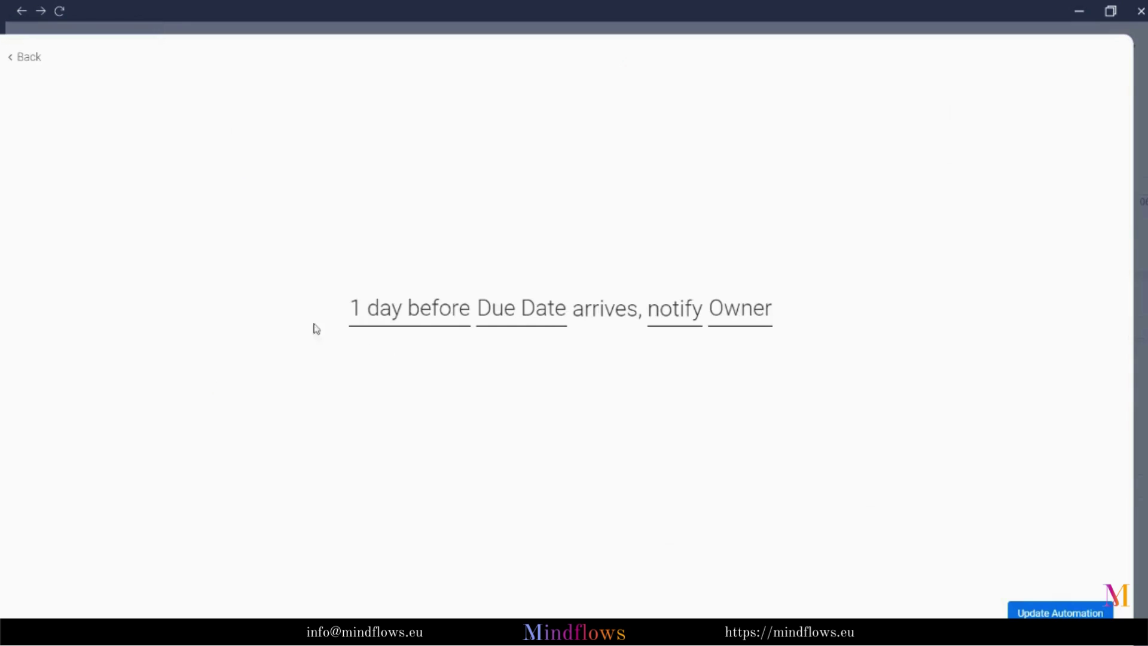
click(25, 58)
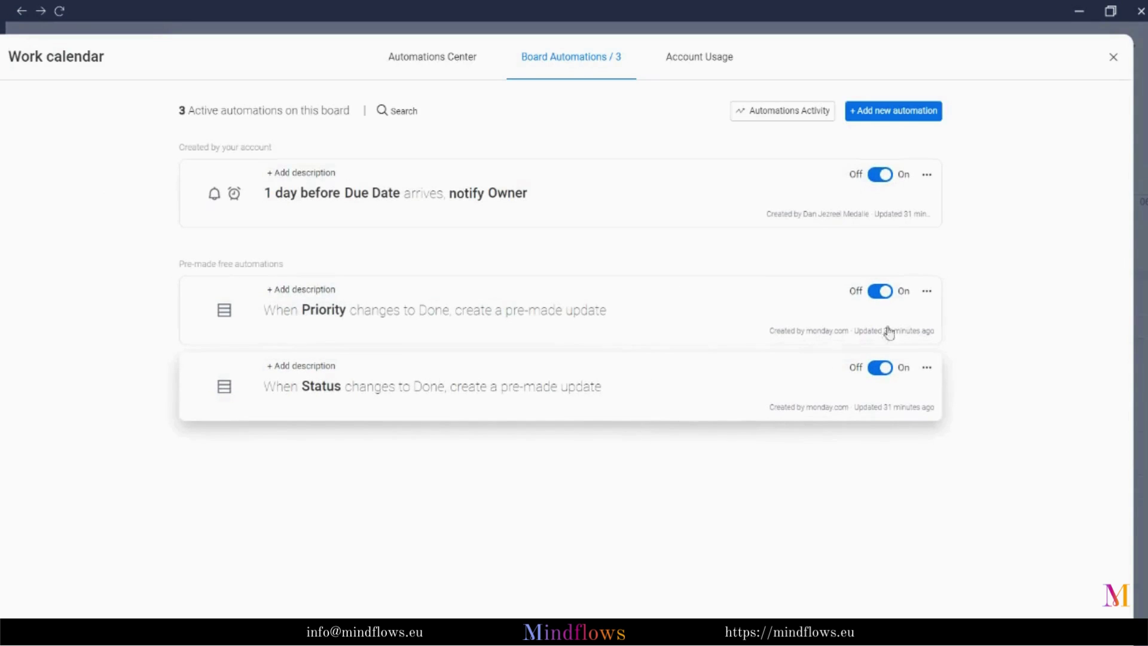
Open the Team Tasks Overview dashboard and enlarge its calendar widget to show November 2022
click(1114, 57)
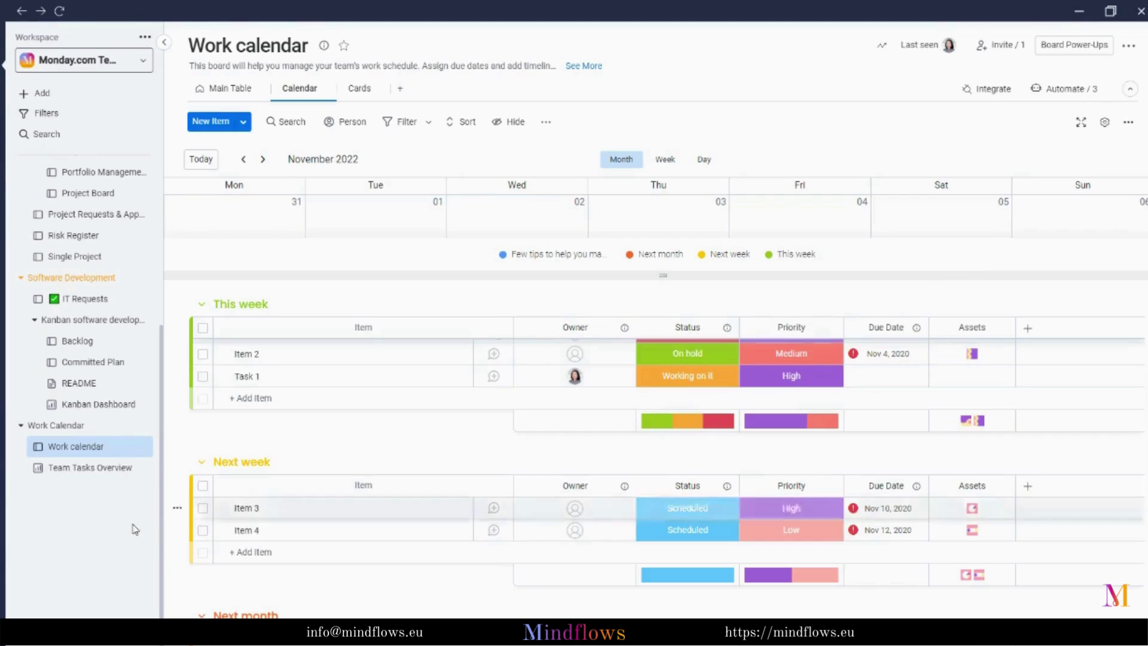
click(85, 473)
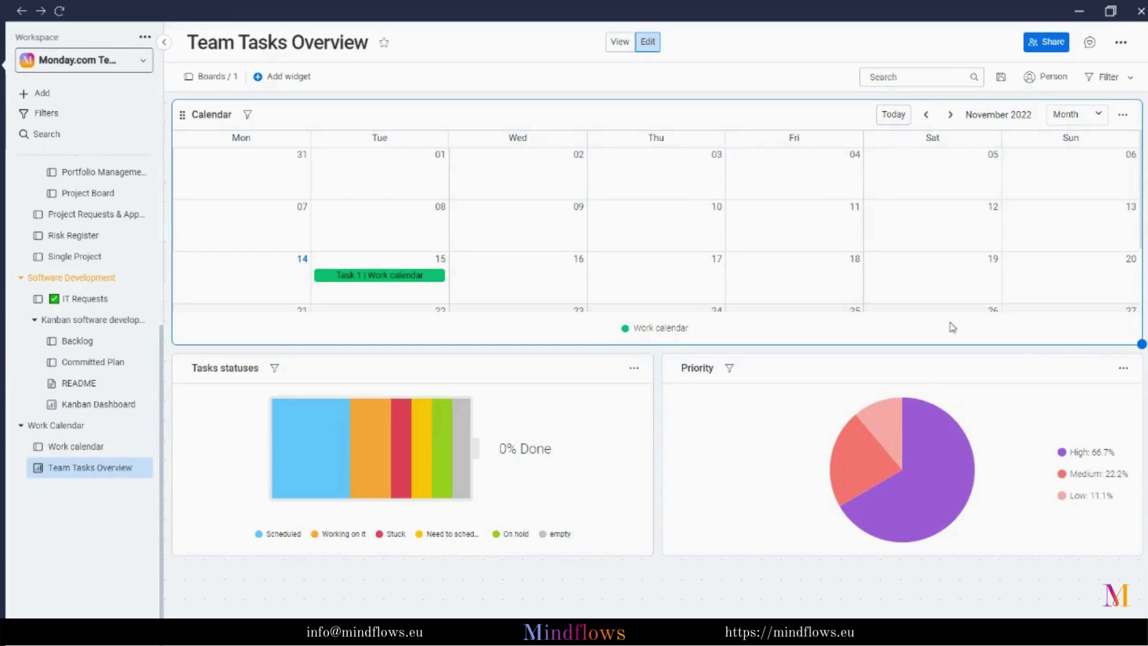
drag(1138, 367, 1140, 472)
scroll(570, 529, down, 1)
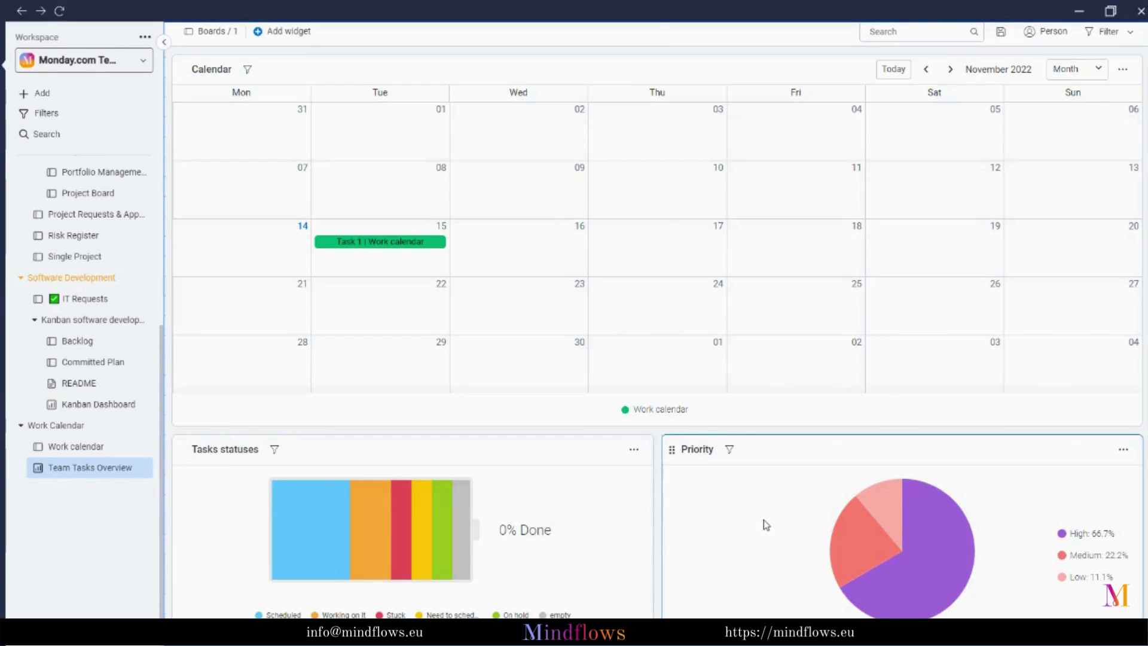
scroll(765, 522, up, 1)
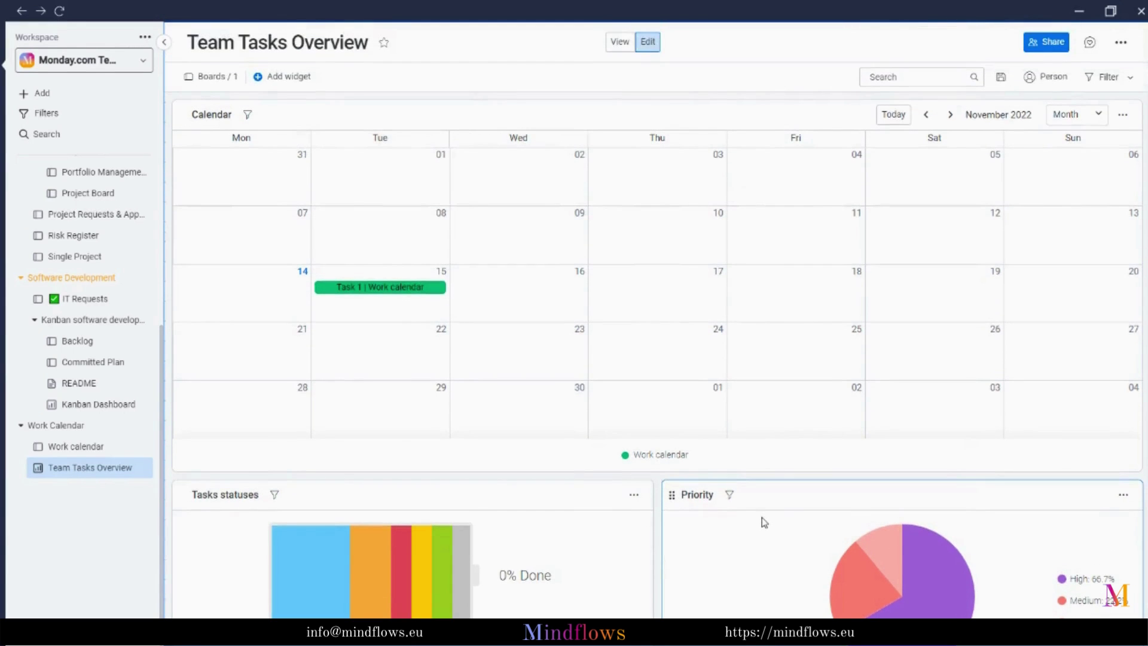
Browse the Widgets Center catalogue, then start naming a This week item 'Social media content for December 2022'
click(293, 84)
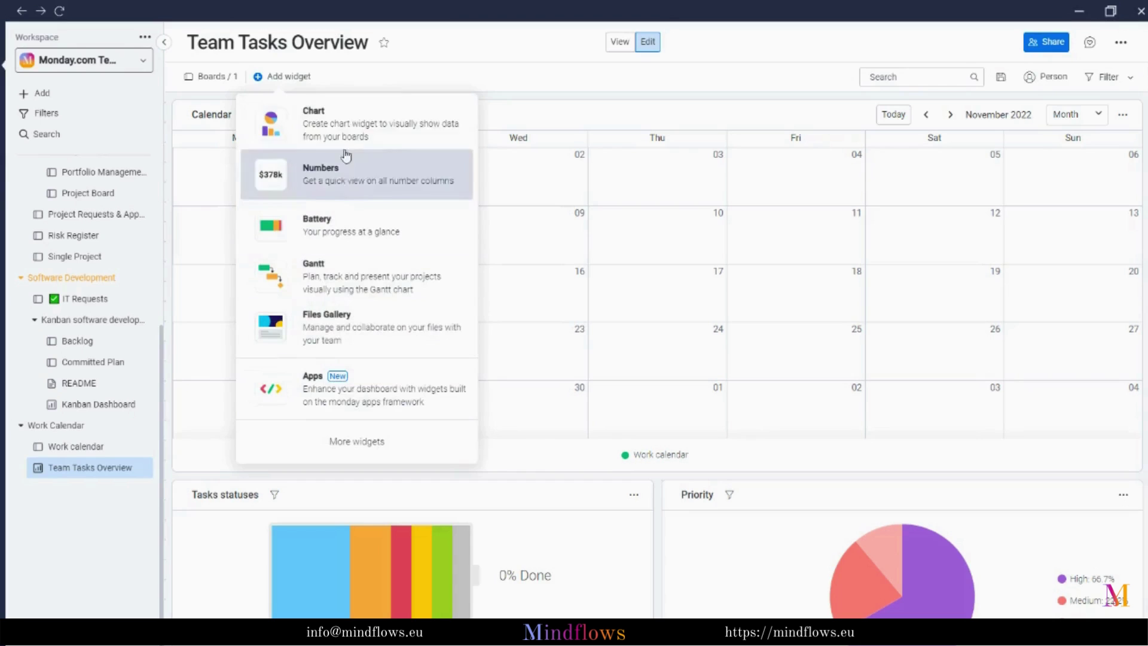
click(377, 444)
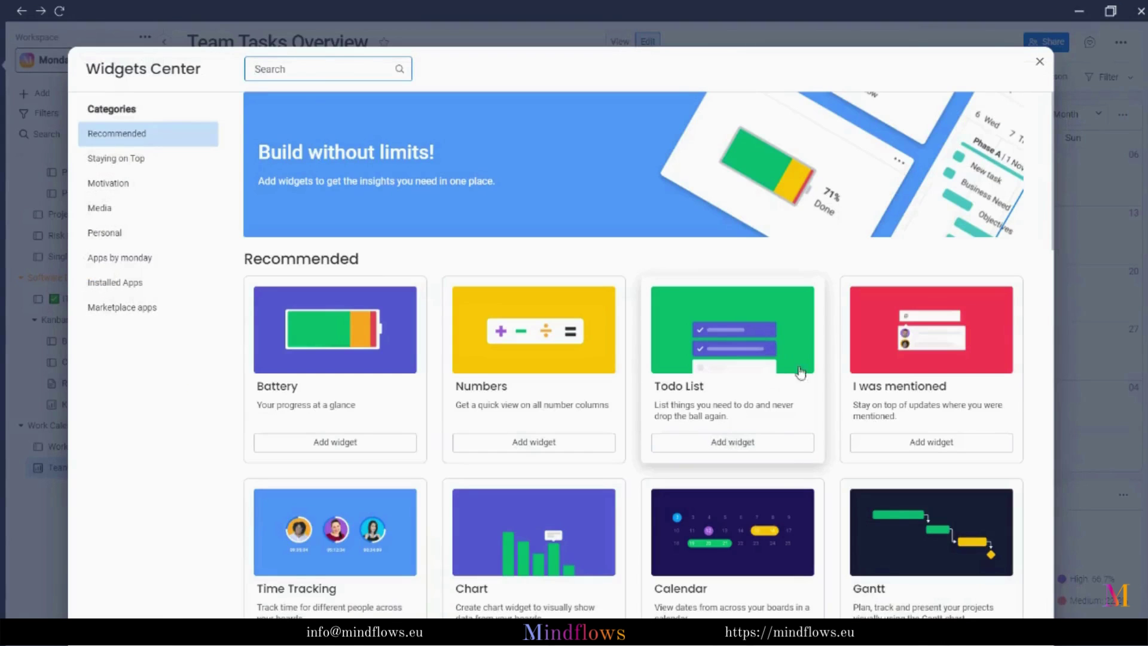
scroll(938, 405, down, 8)
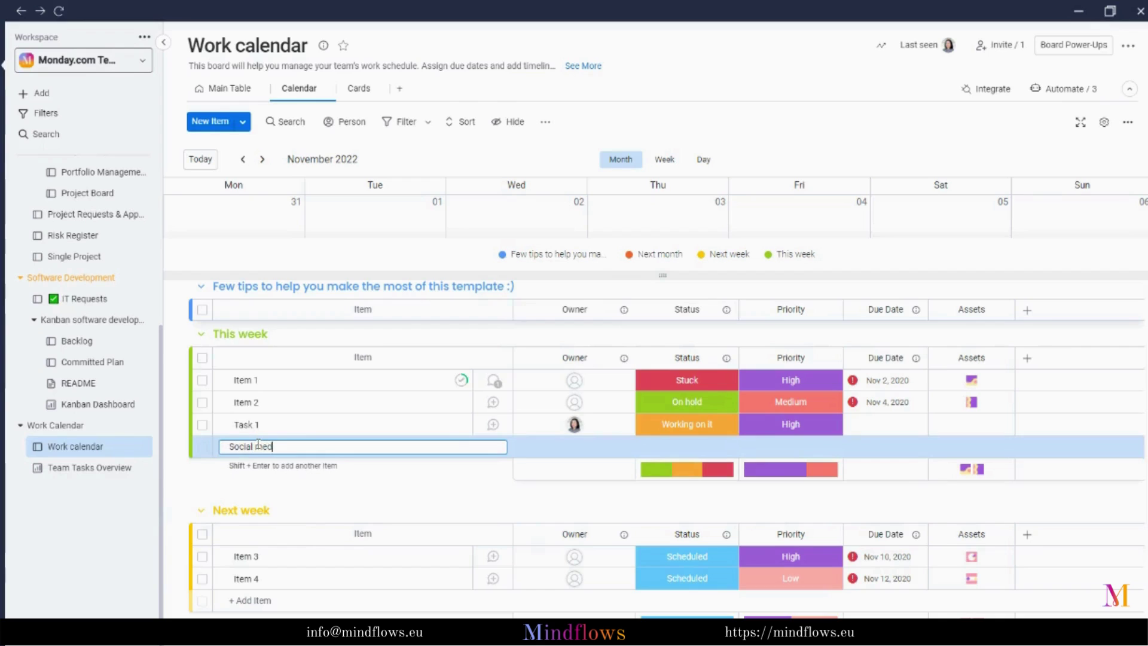
text(ial media content for D)
text(ecember)
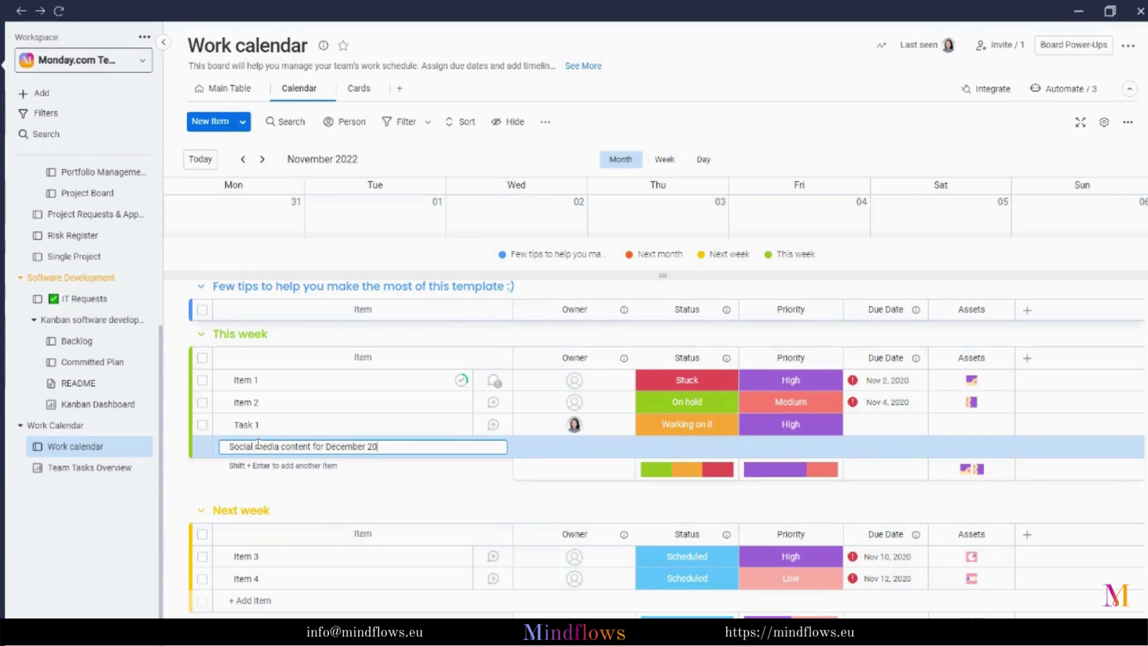
text( 2022)
Save the social media item and add 'Youtube video tutorials' to the Next week group
key(Return)
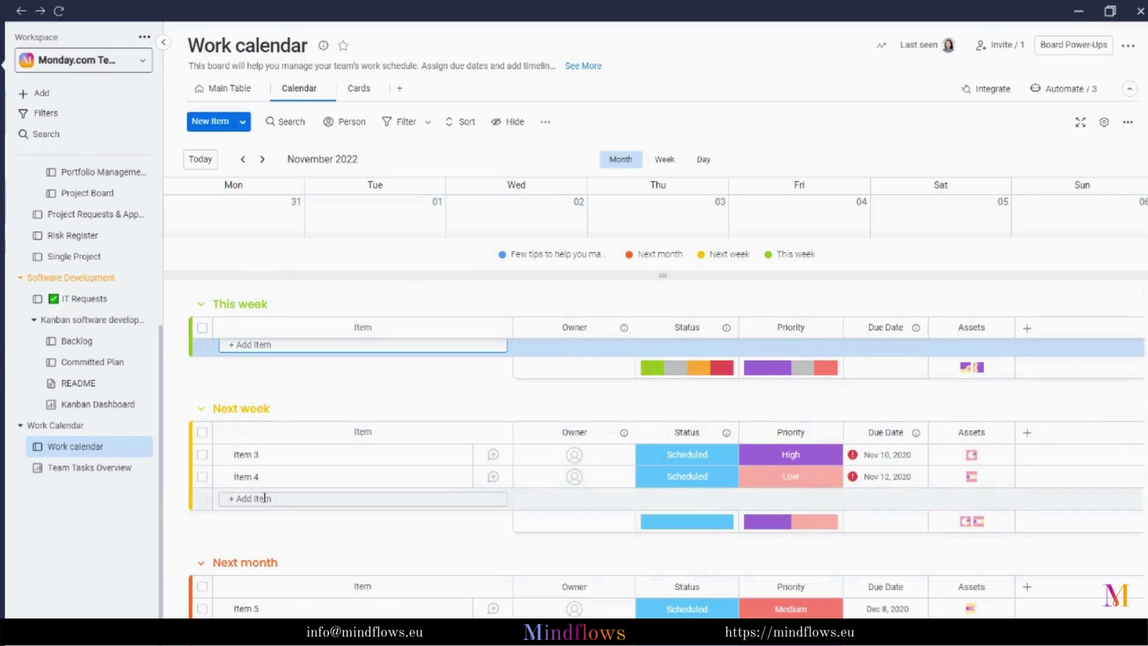
click(265, 498)
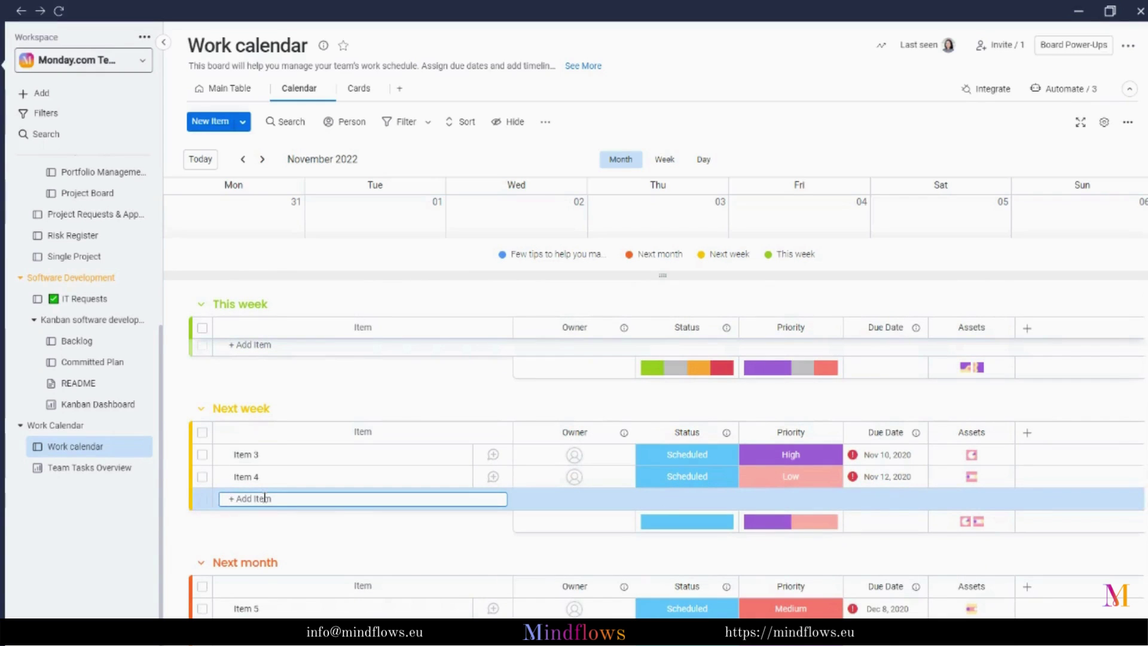
text(Youtube video t)
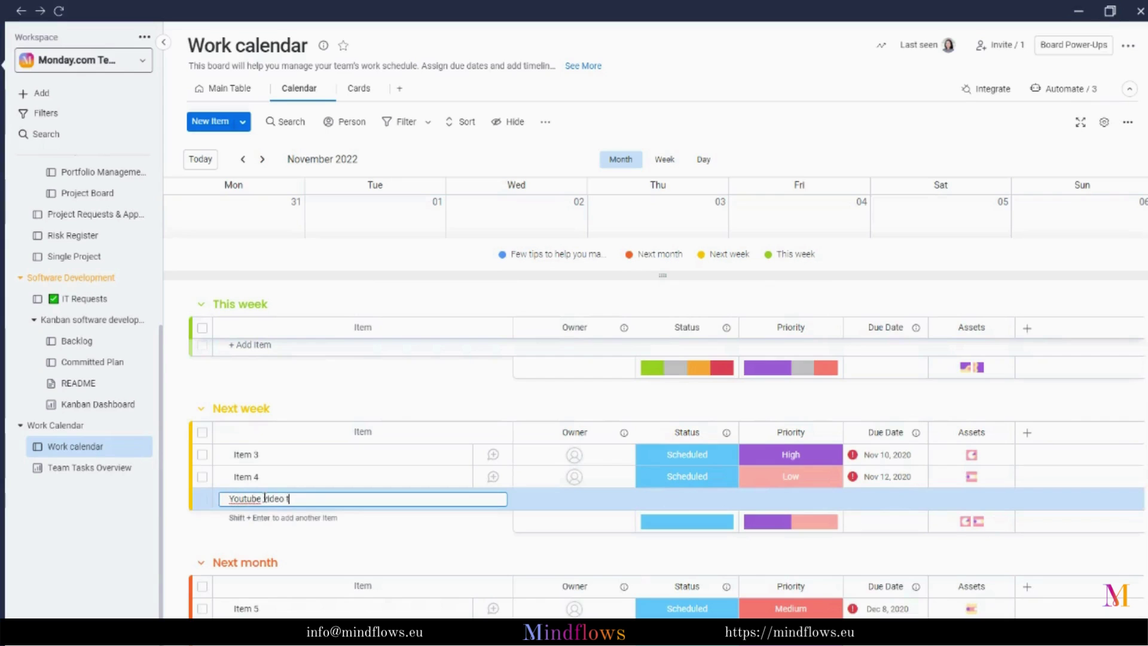
text(utorials)
key(Return)
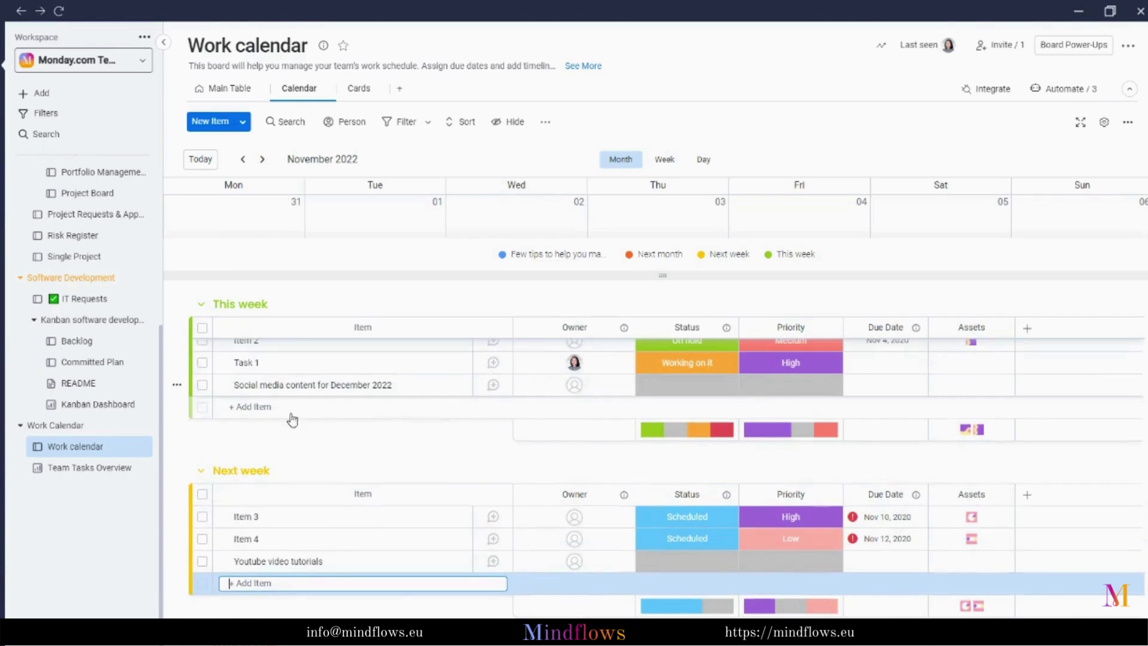
Select both new items, assign them the first suggested owner and Medium priority
click(202, 385)
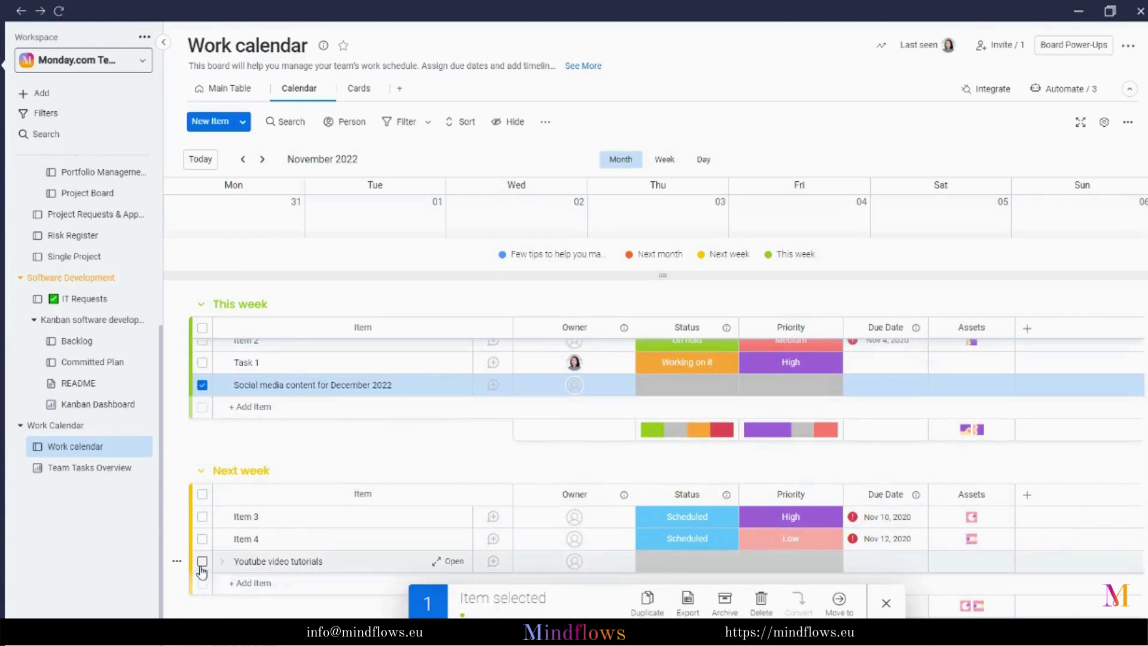
click(202, 561)
click(575, 562)
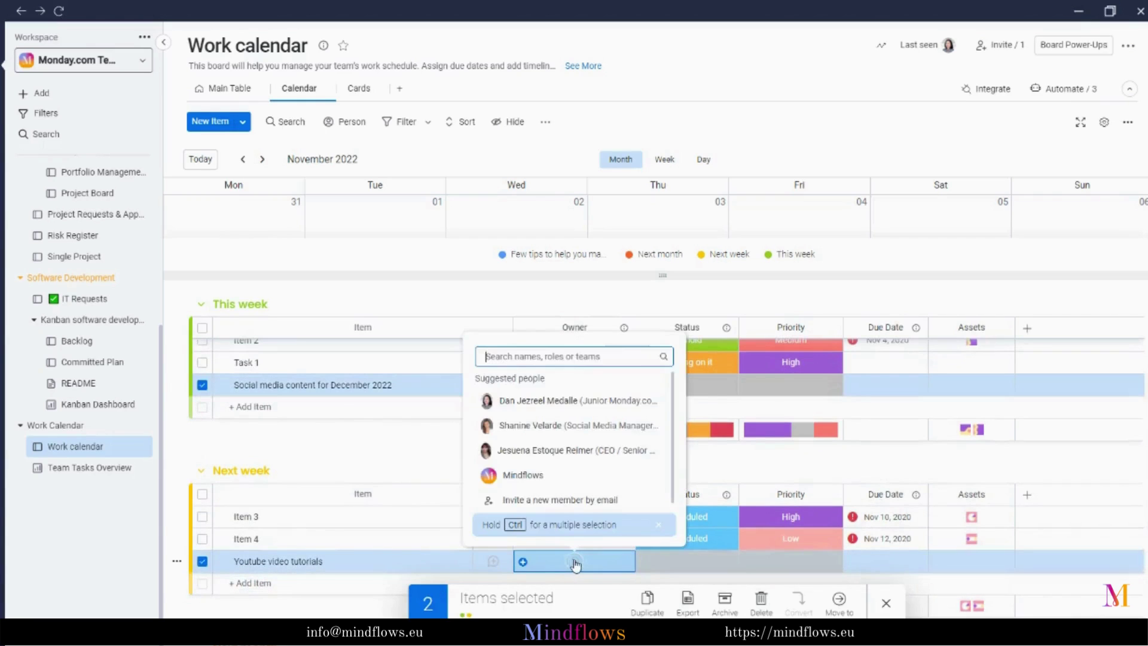
click(551, 401)
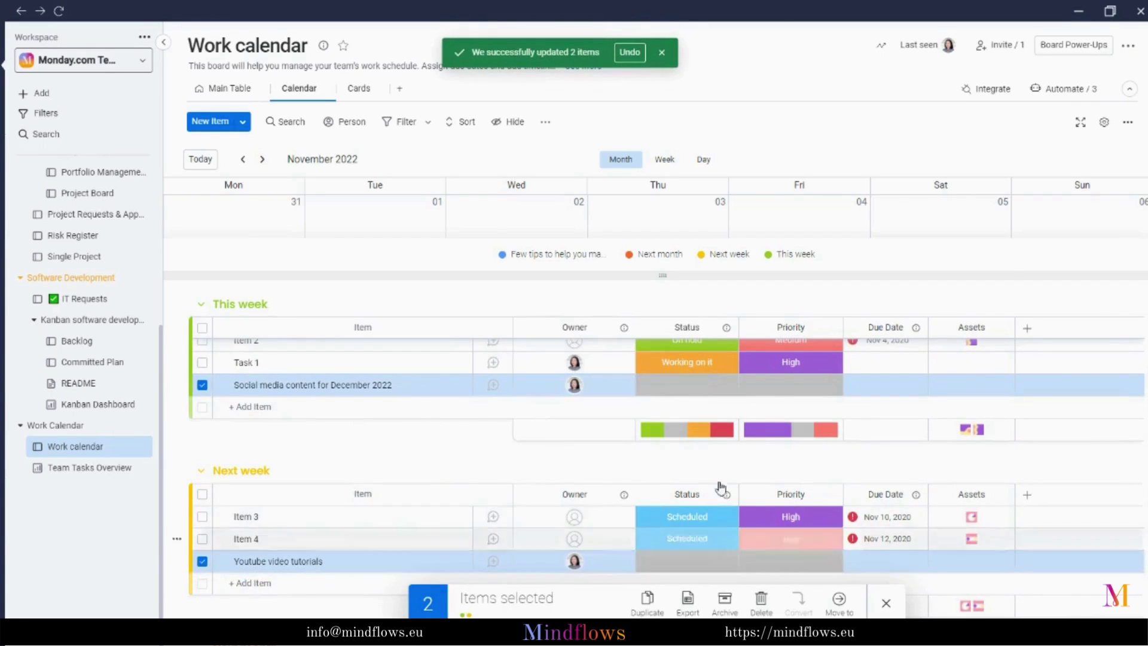
click(708, 389)
click(789, 388)
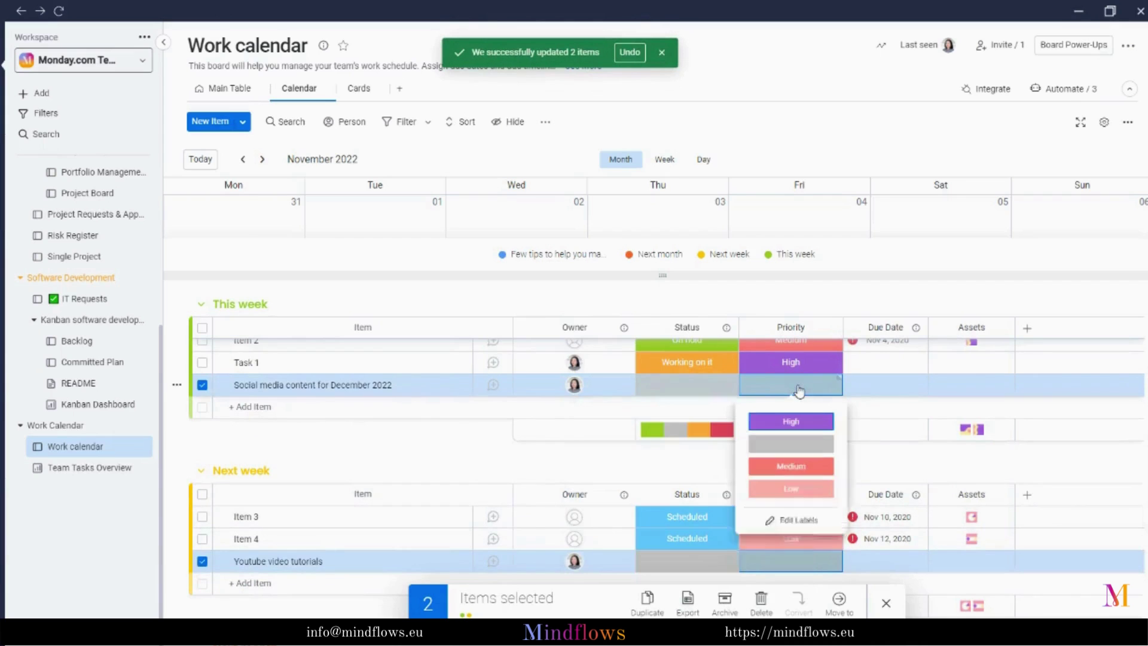
click(815, 477)
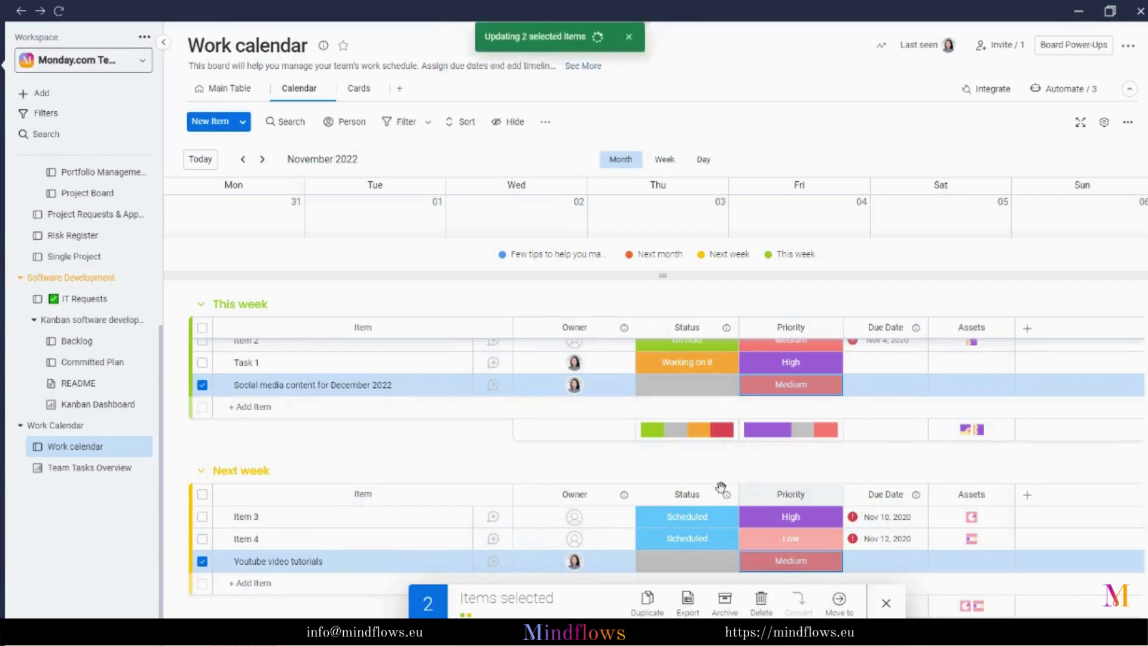
click(886, 603)
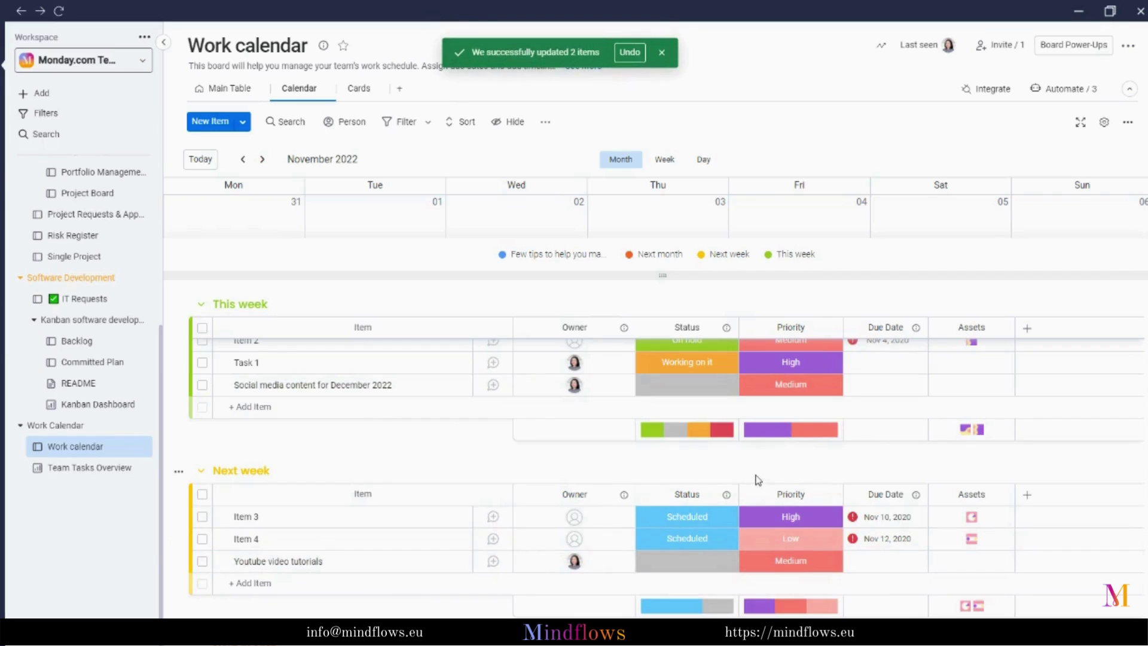
Rename the Assets column to Files and check the social media item's file attachment options
click(984, 327)
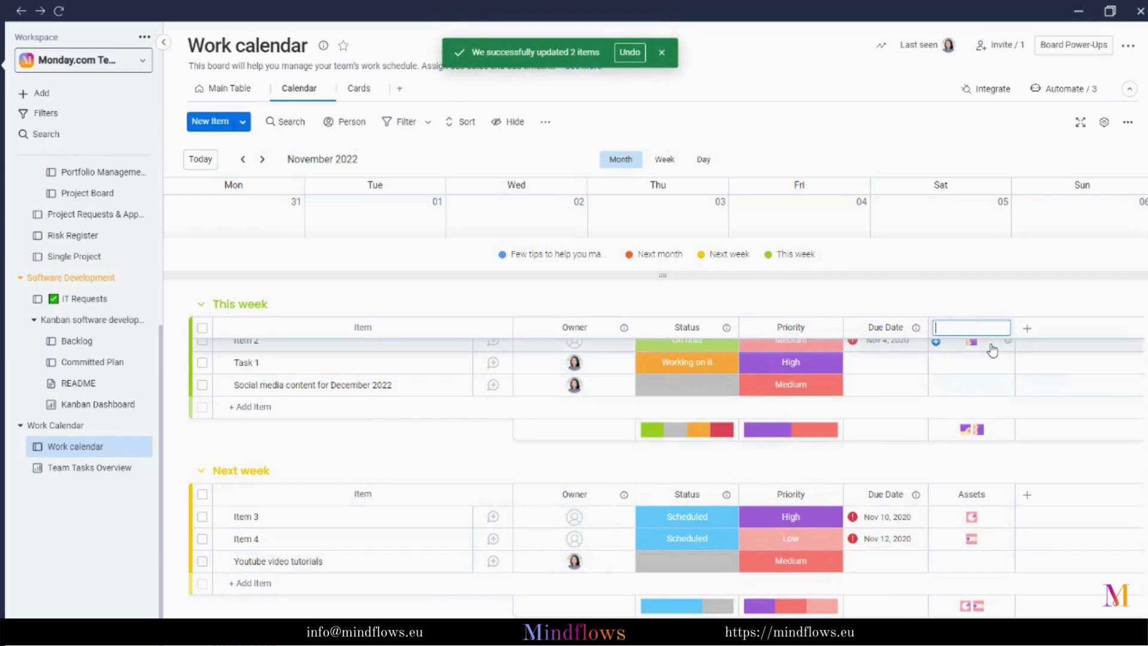
text(Files)
key(Return)
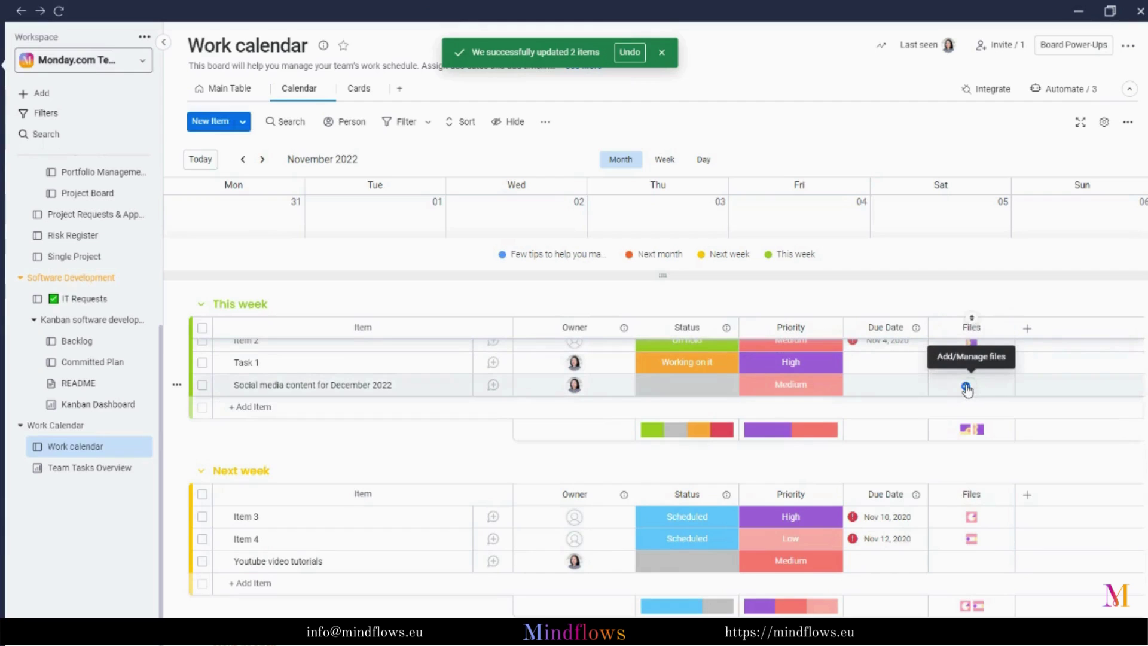
click(966, 387)
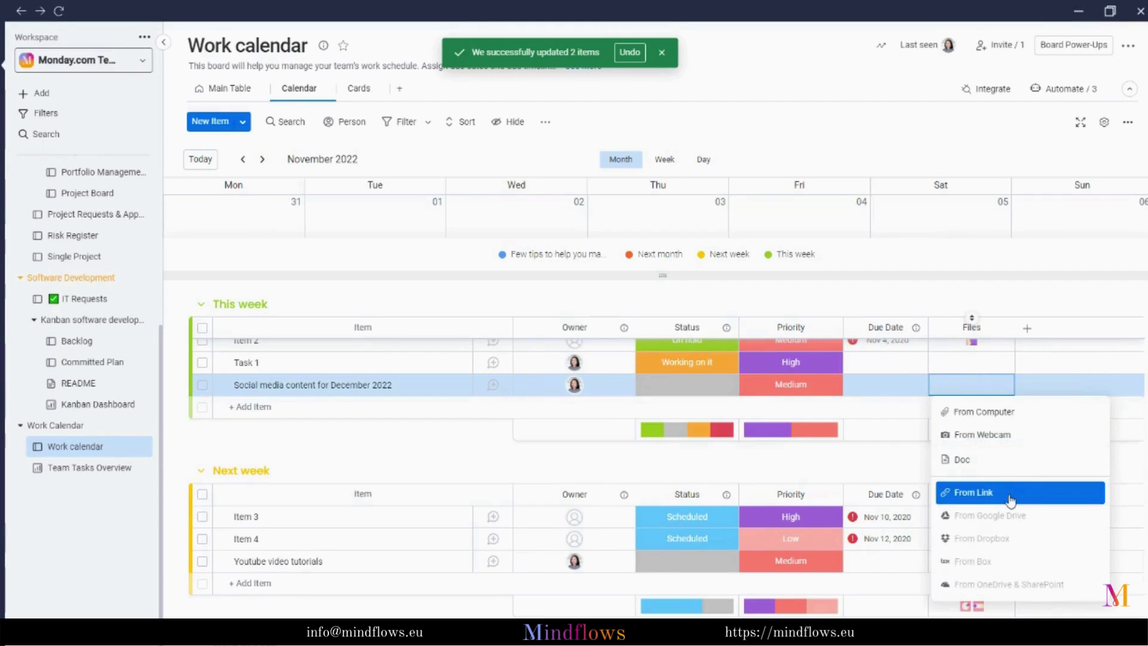
click(896, 462)
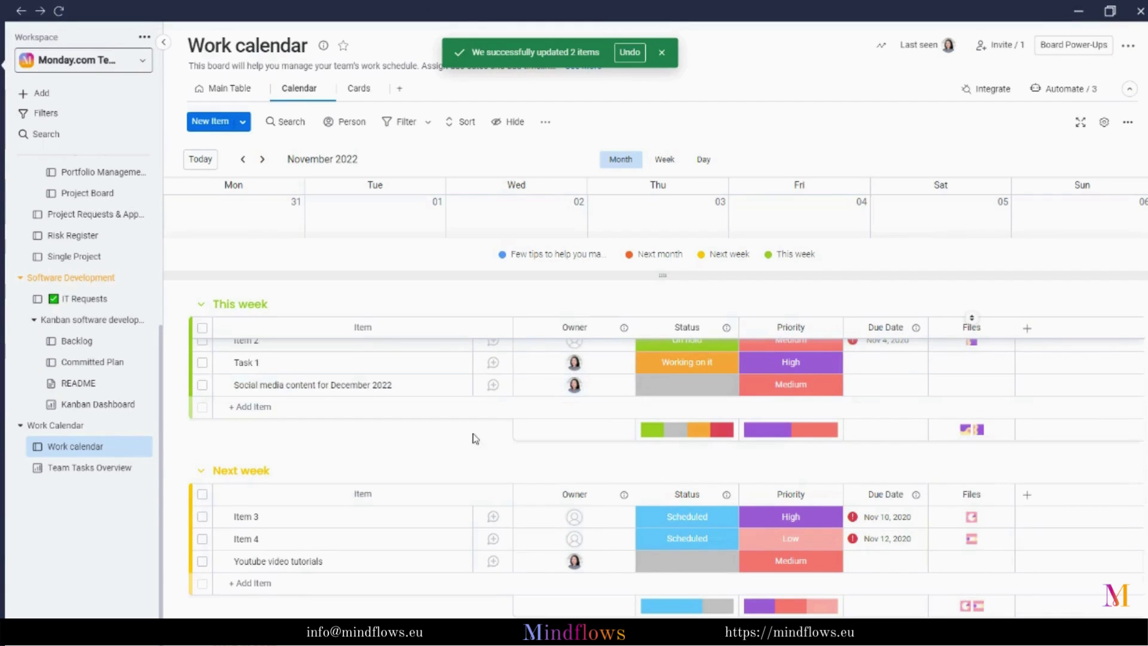
Draft an update on the social media item reading 'Instructions:' followed by 'Attach the'
click(493, 386)
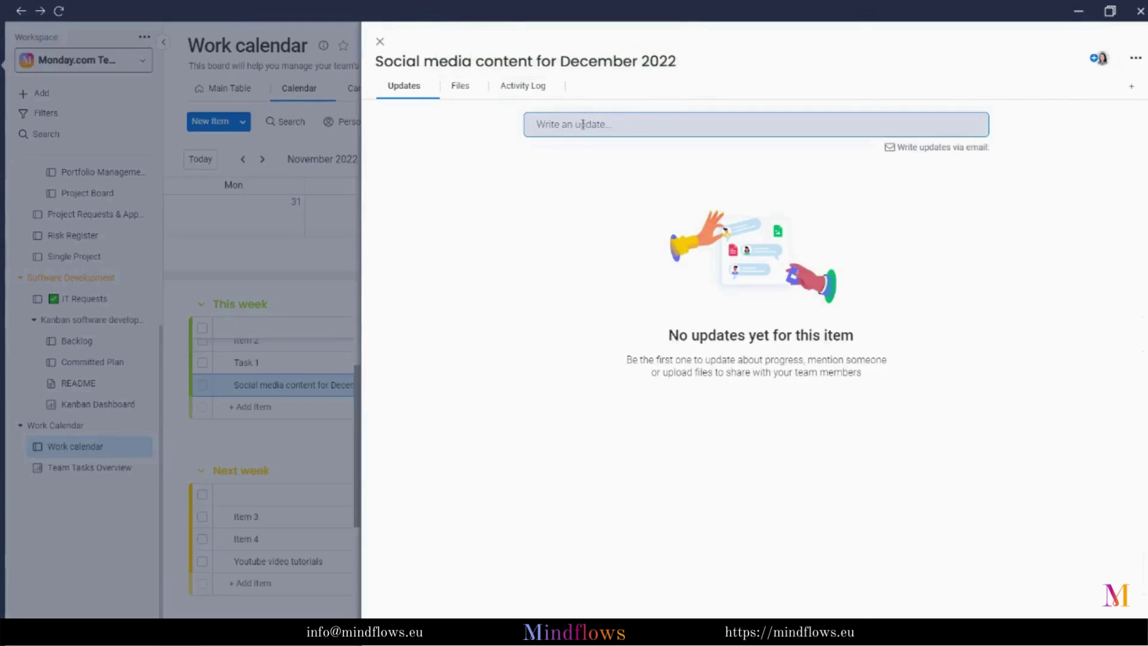
click(583, 125)
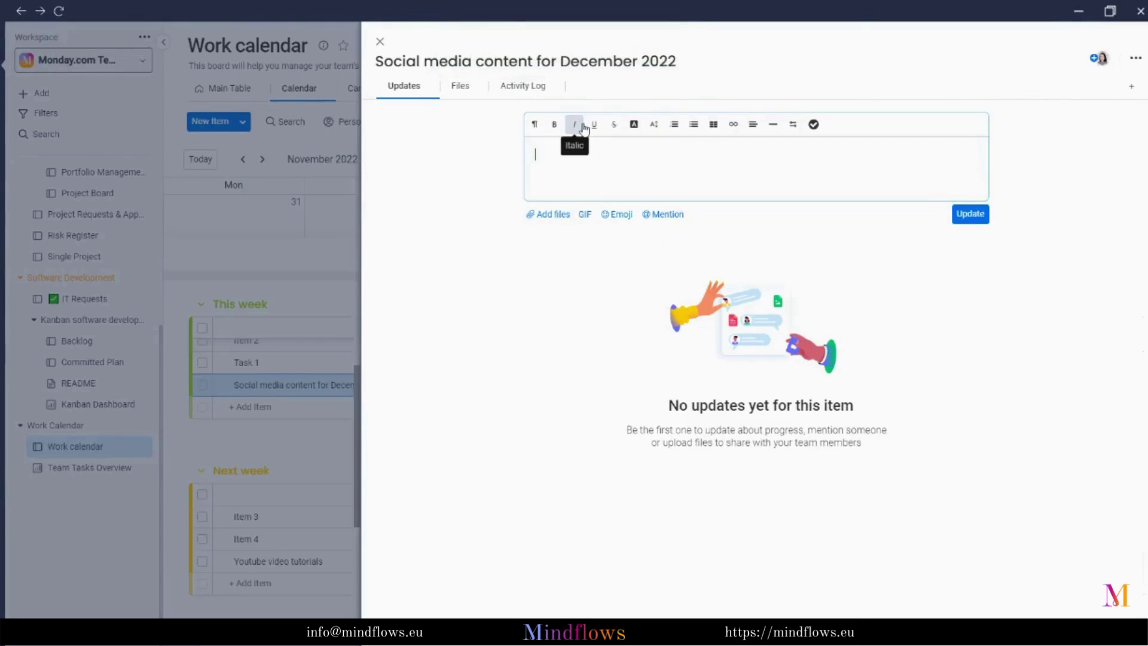
text(Ins)
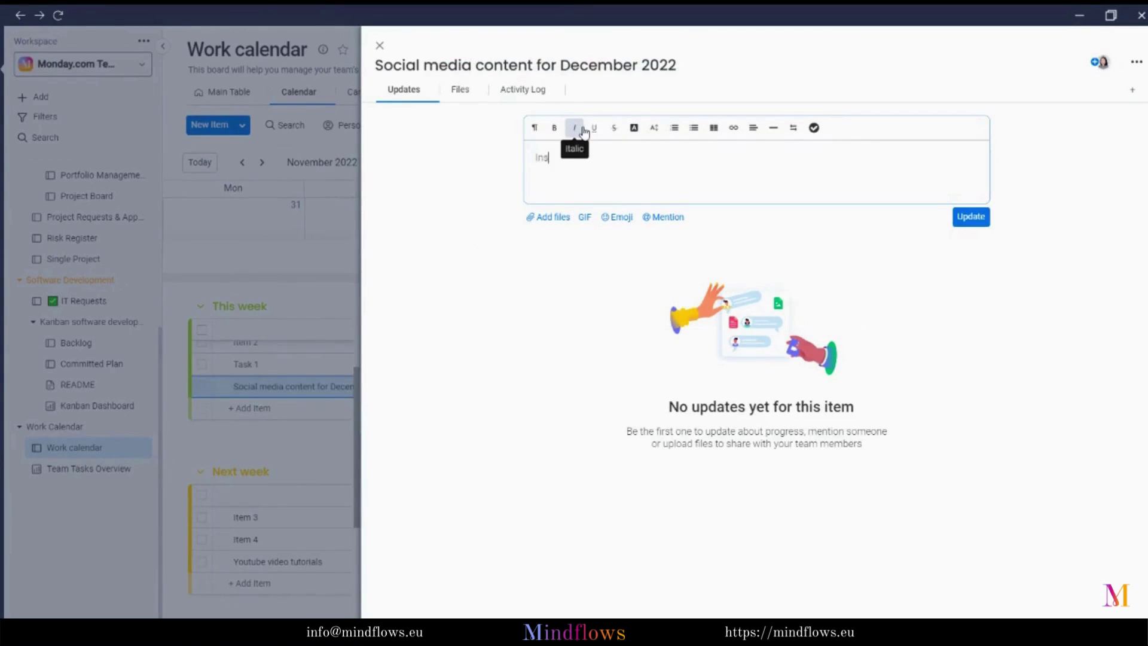
text(tructions:)
key(Return)
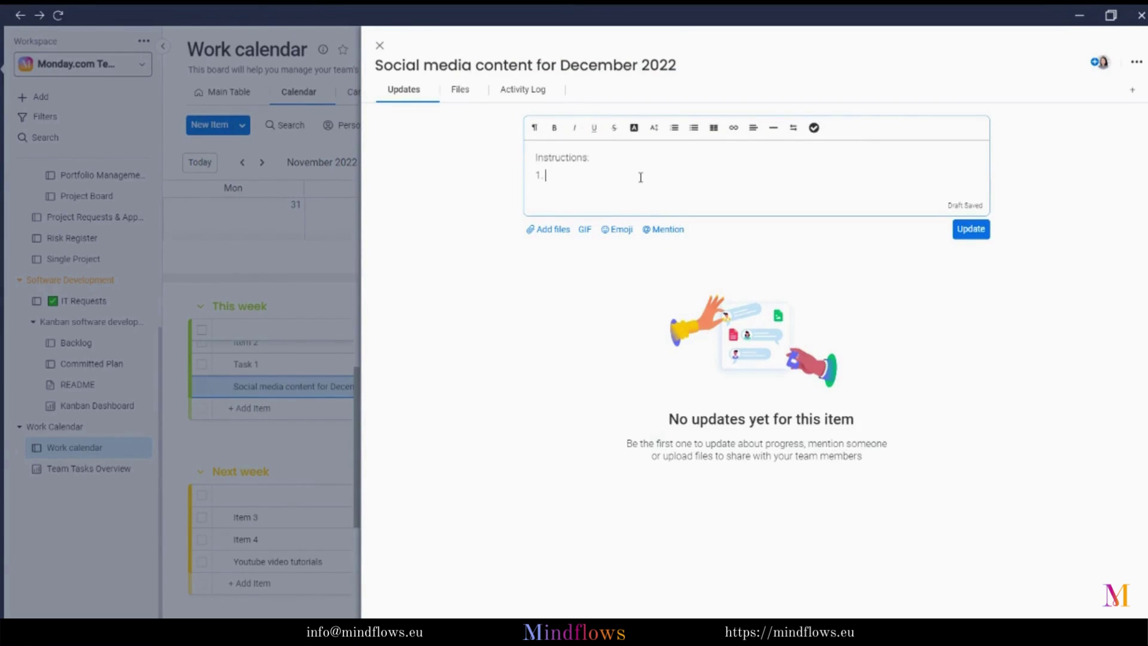
text(CAttach the)
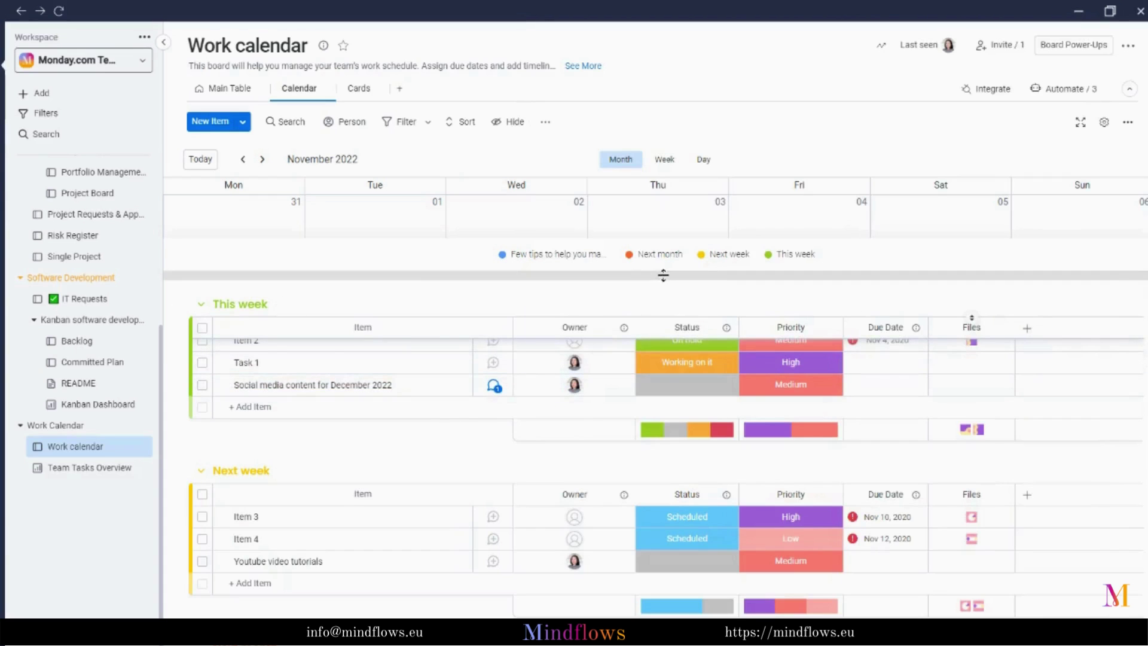
drag(663, 284, 688, 517)
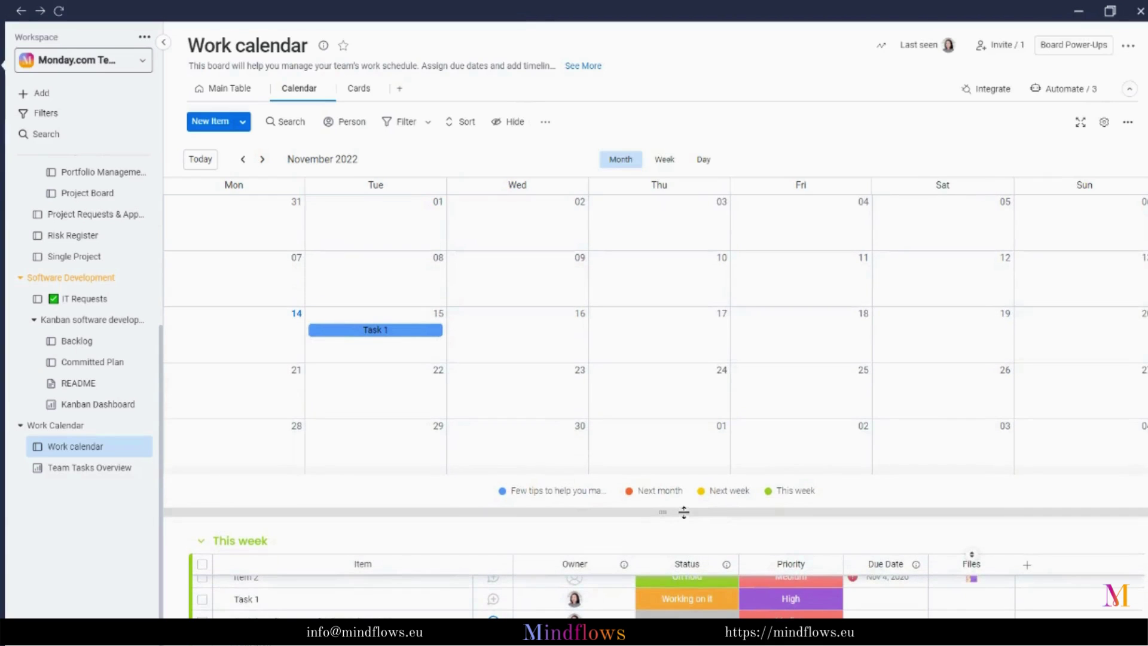
click(665, 159)
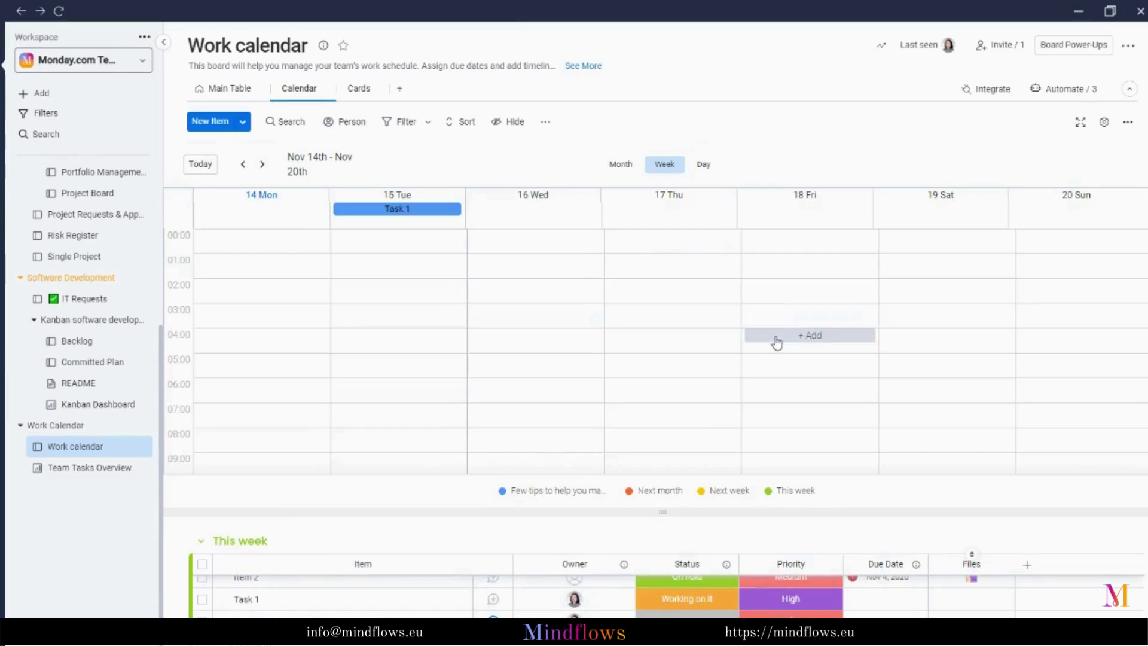
click(706, 168)
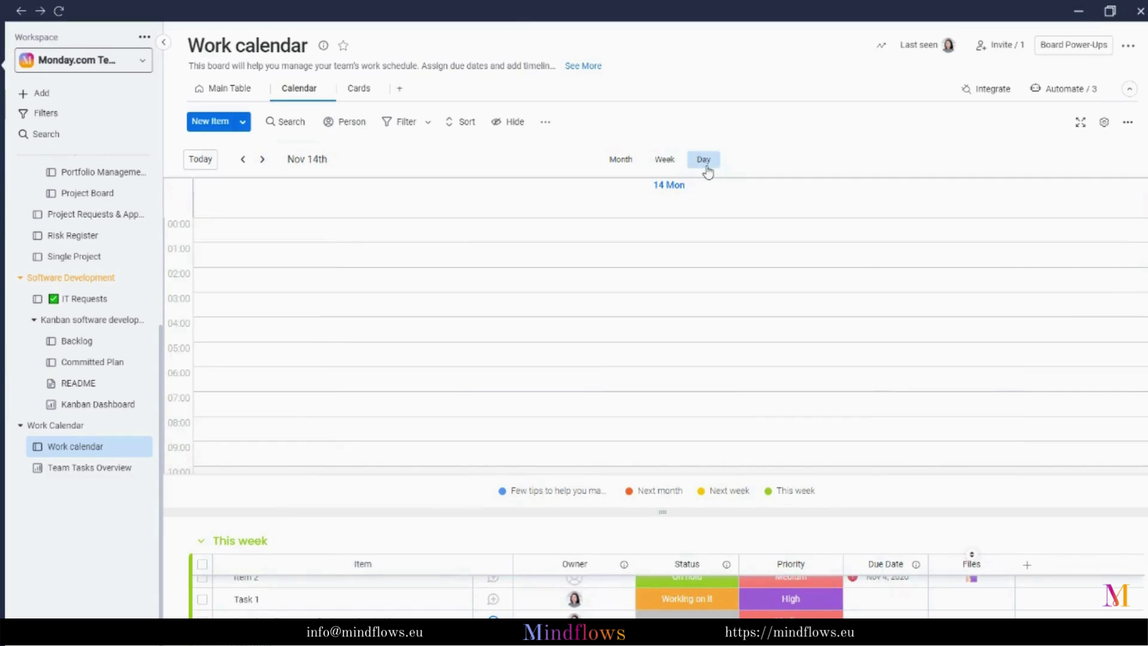
click(619, 166)
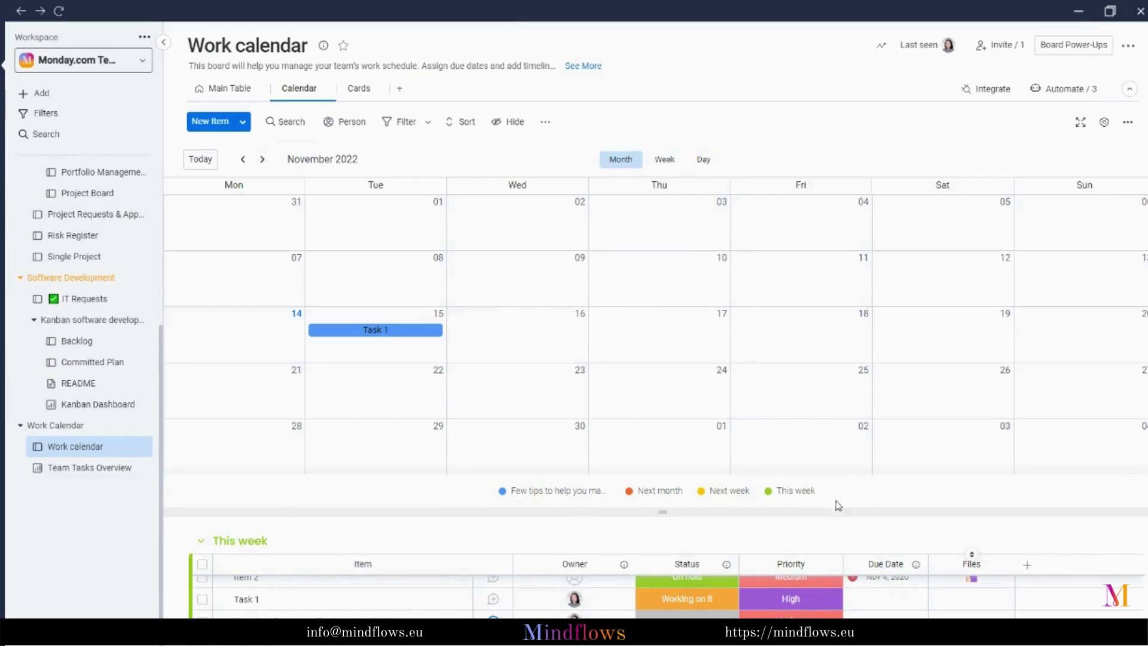
scroll(957, 583, down, 5)
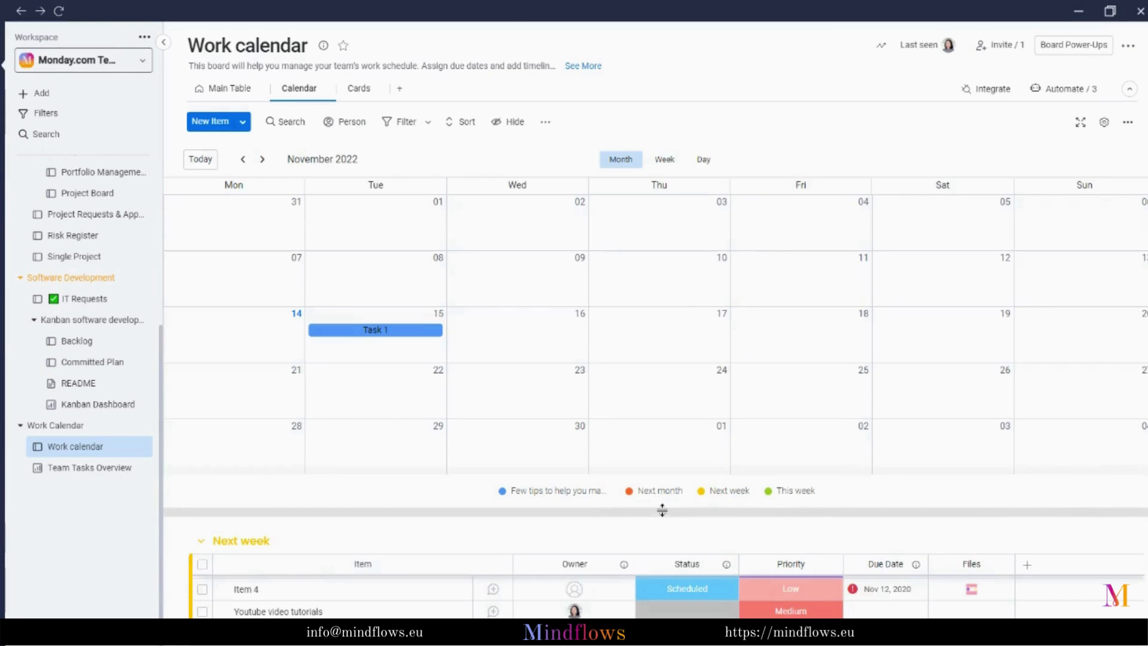
drag(661, 511, 681, 277)
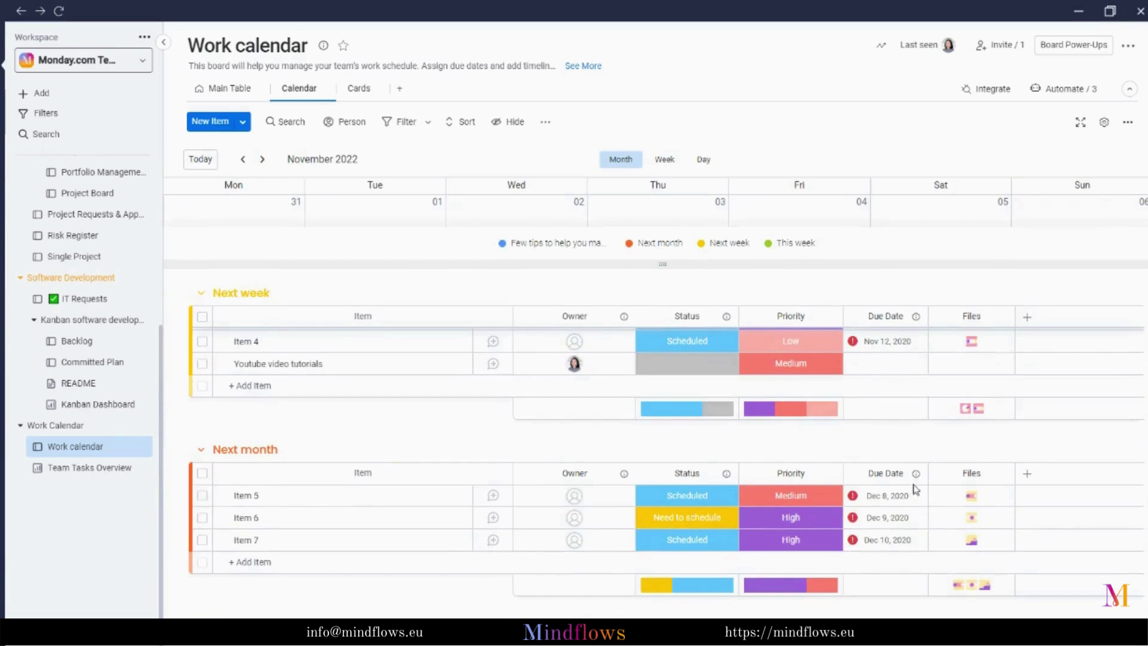
Set Youtube video tutorials due Nov 30 and Social media content due Nov 18, then enlarge the calendar
scroll(877, 419, up, 2)
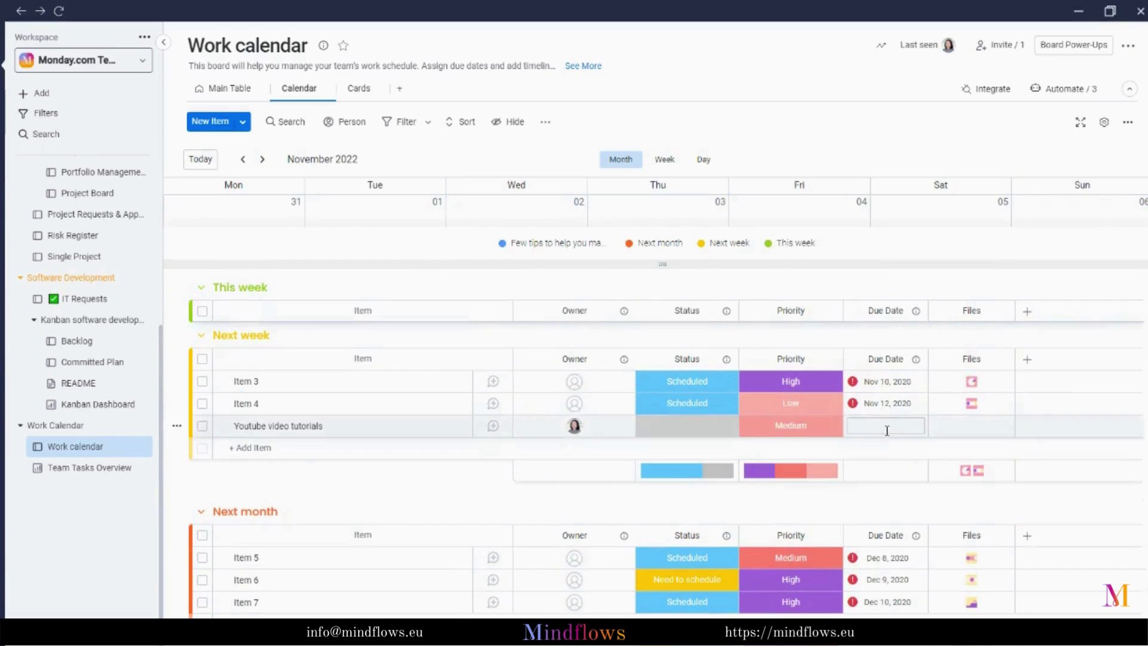
click(887, 427)
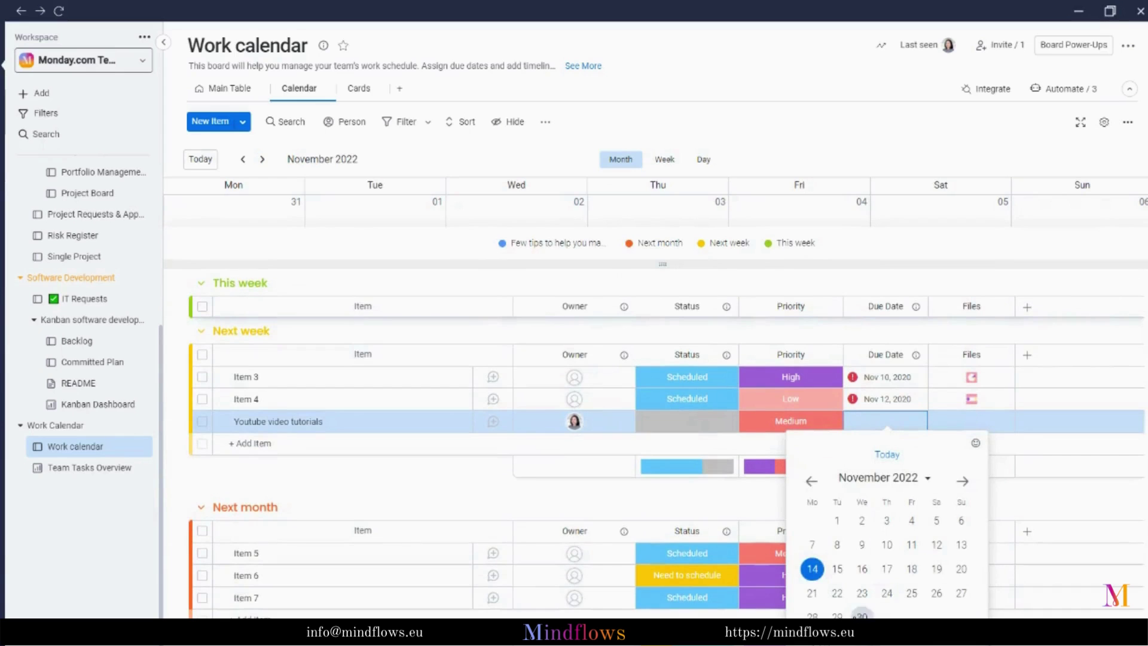
scroll(922, 531, down, 1)
scroll(907, 474, up, 2)
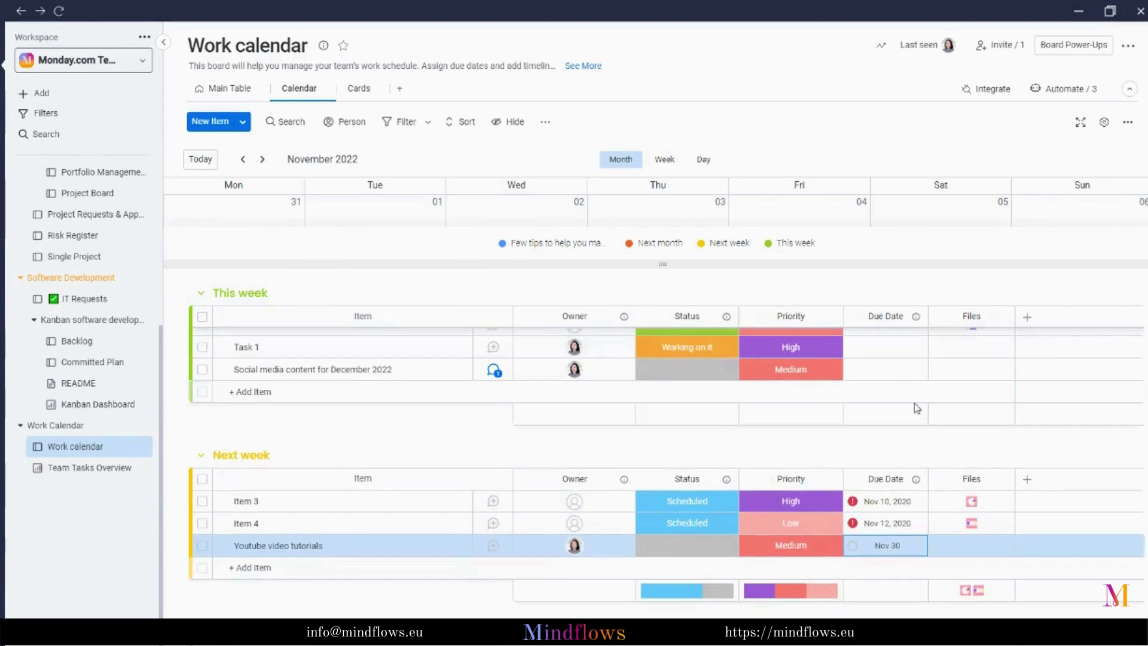
click(891, 367)
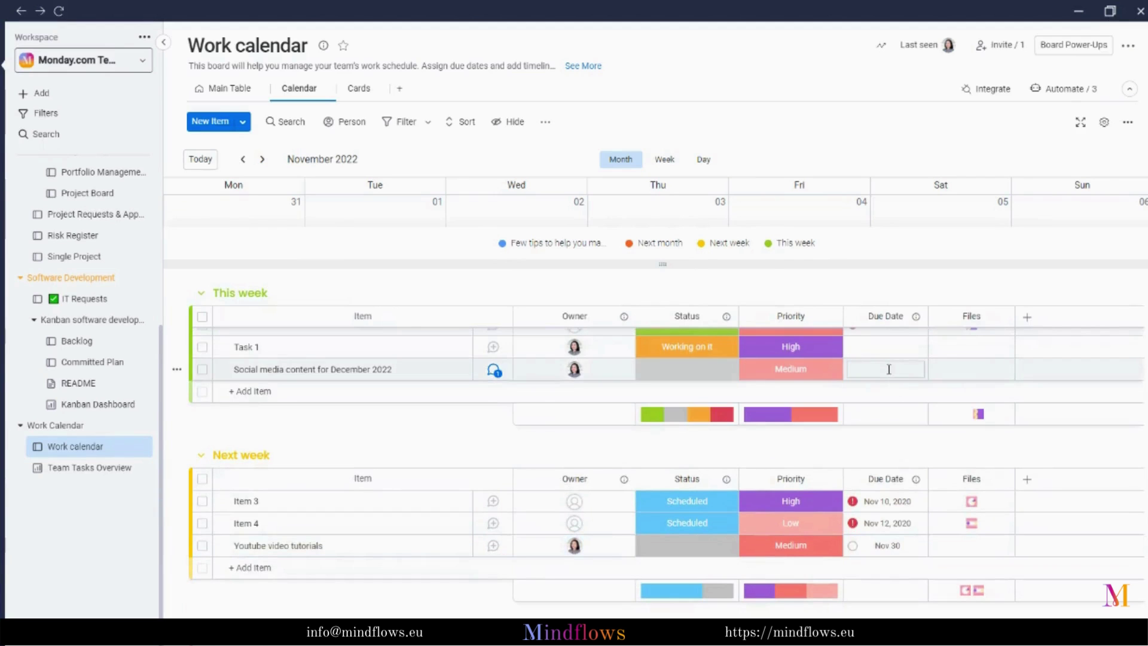
click(890, 367)
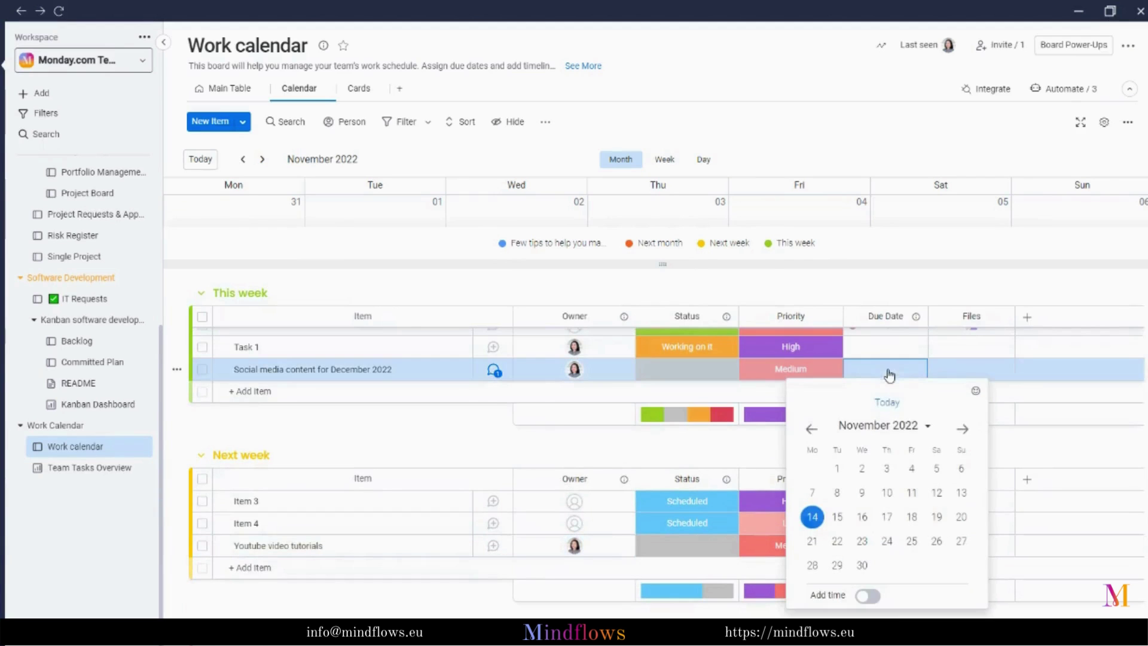
click(916, 522)
drag(658, 267, 643, 527)
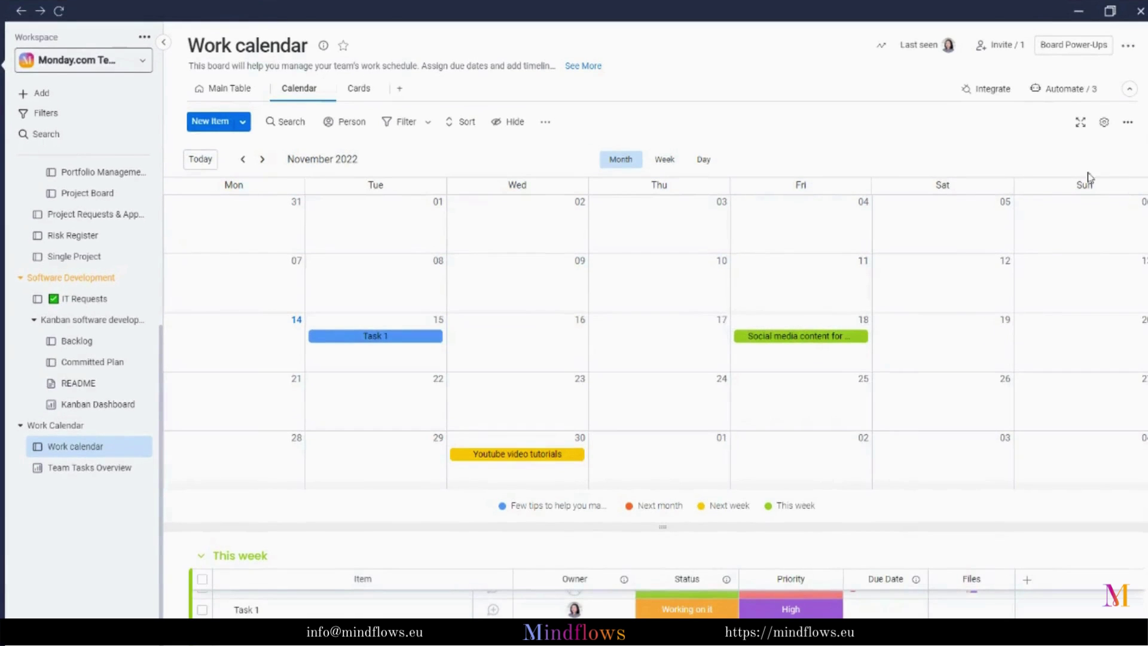
click(1105, 123)
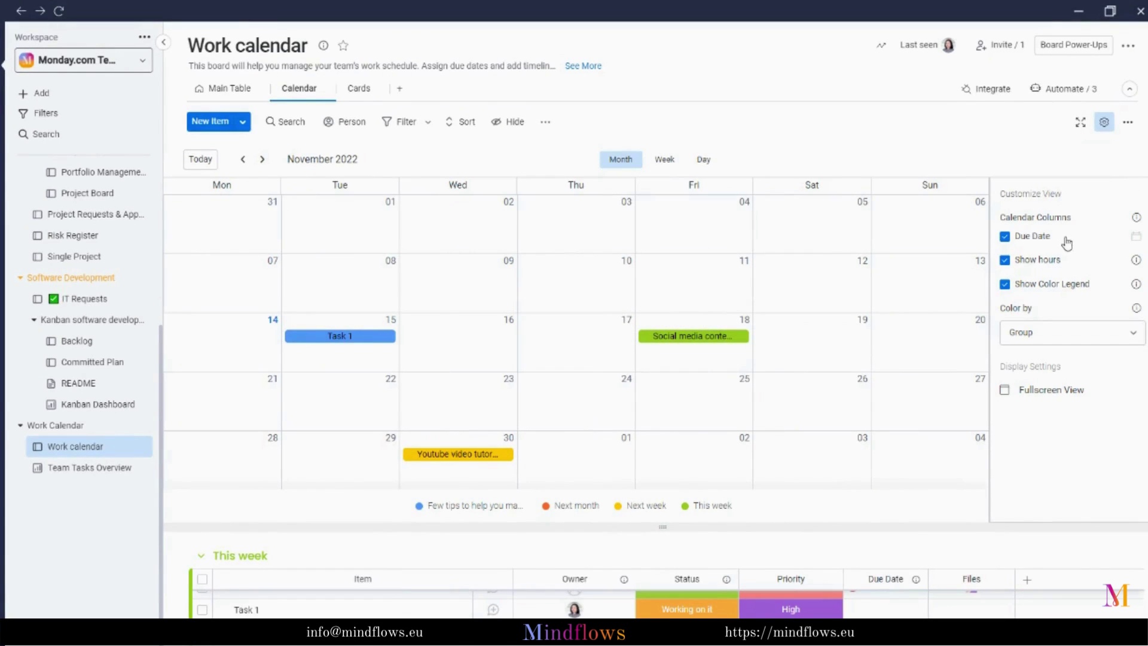
click(1132, 333)
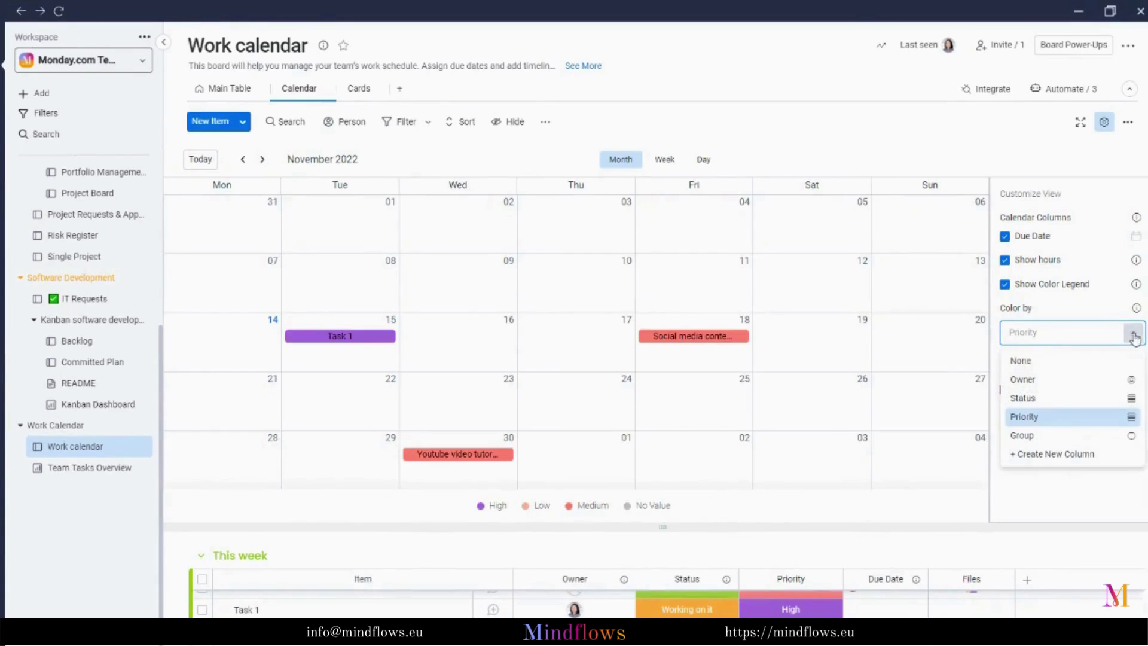
click(1081, 440)
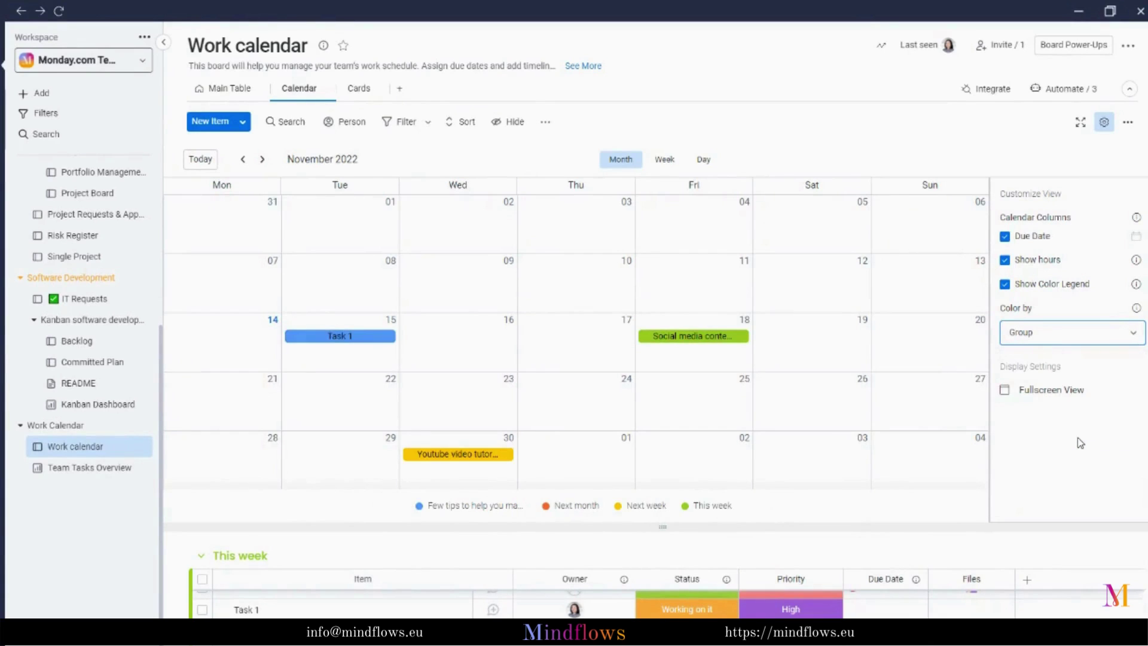
click(1105, 122)
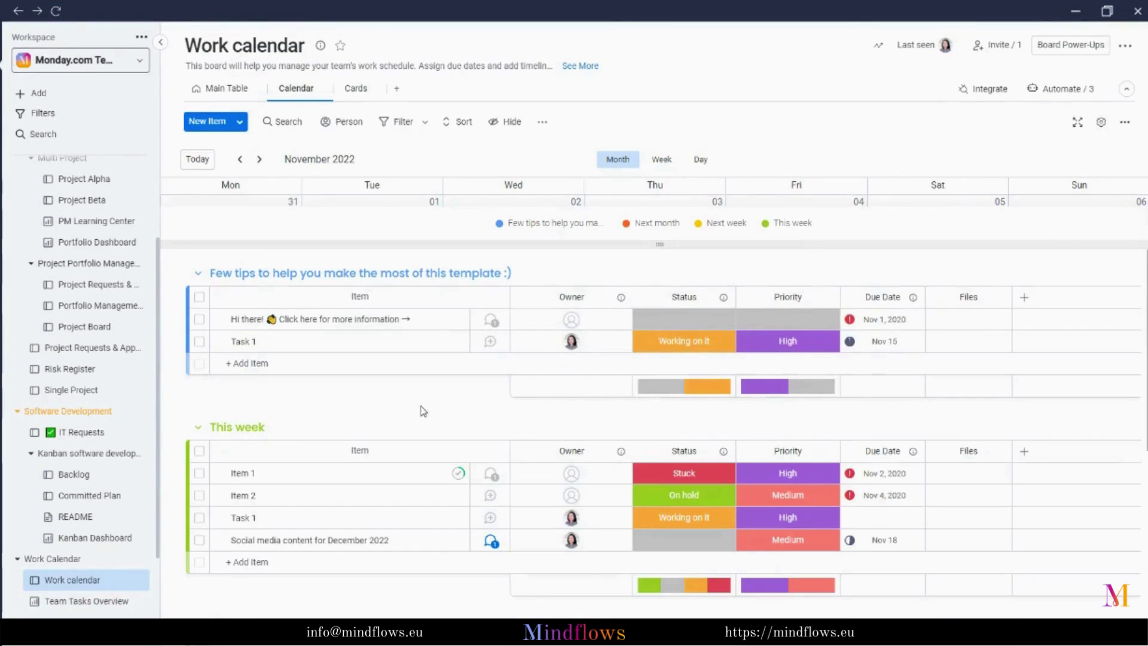
click(491, 320)
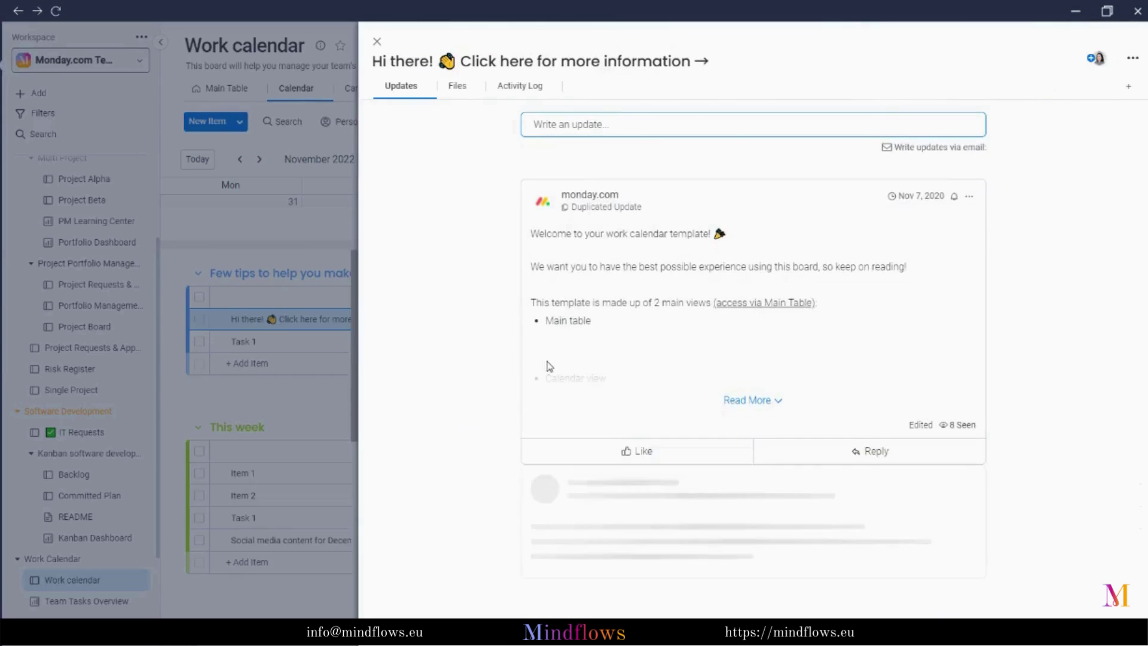
click(750, 400)
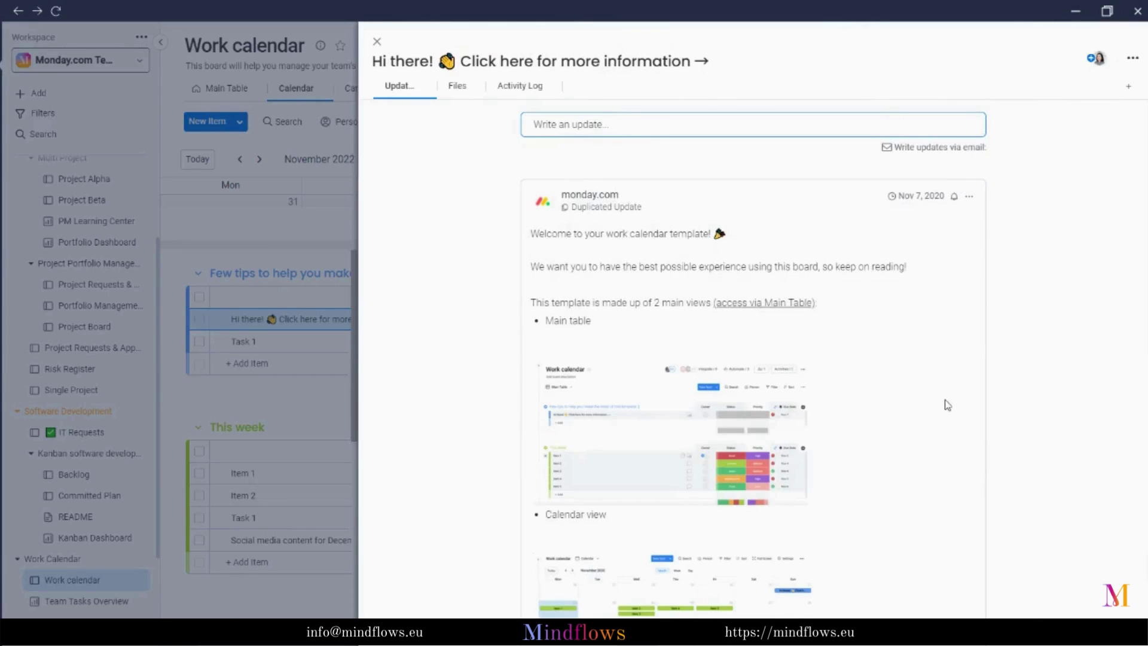
scroll(948, 405, down, 7)
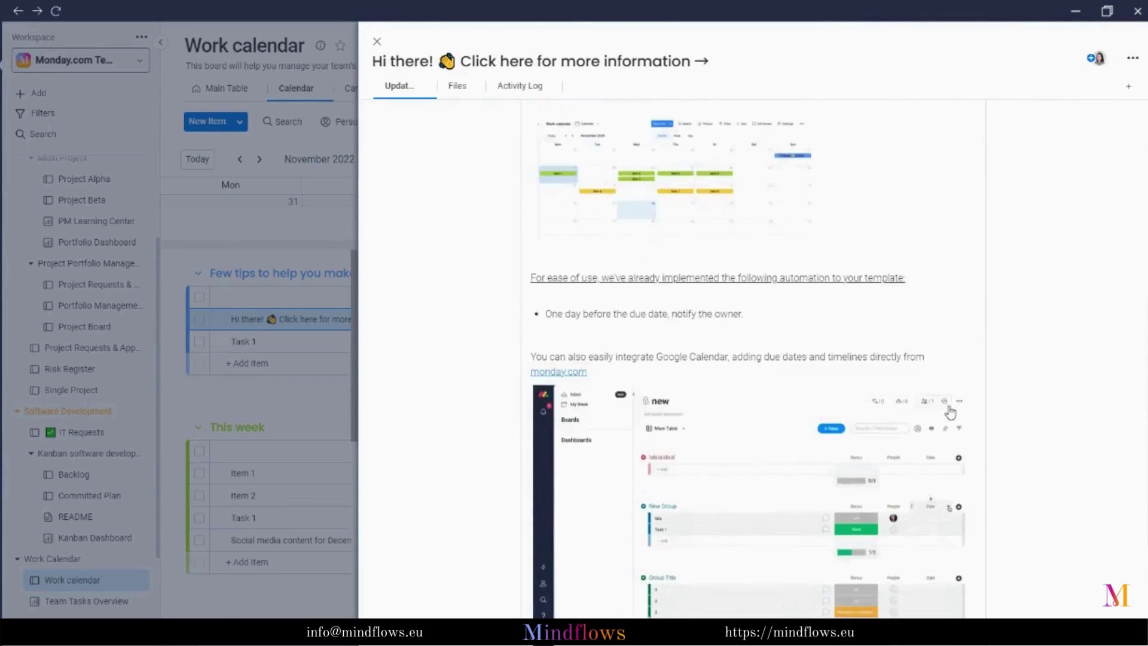
click(301, 265)
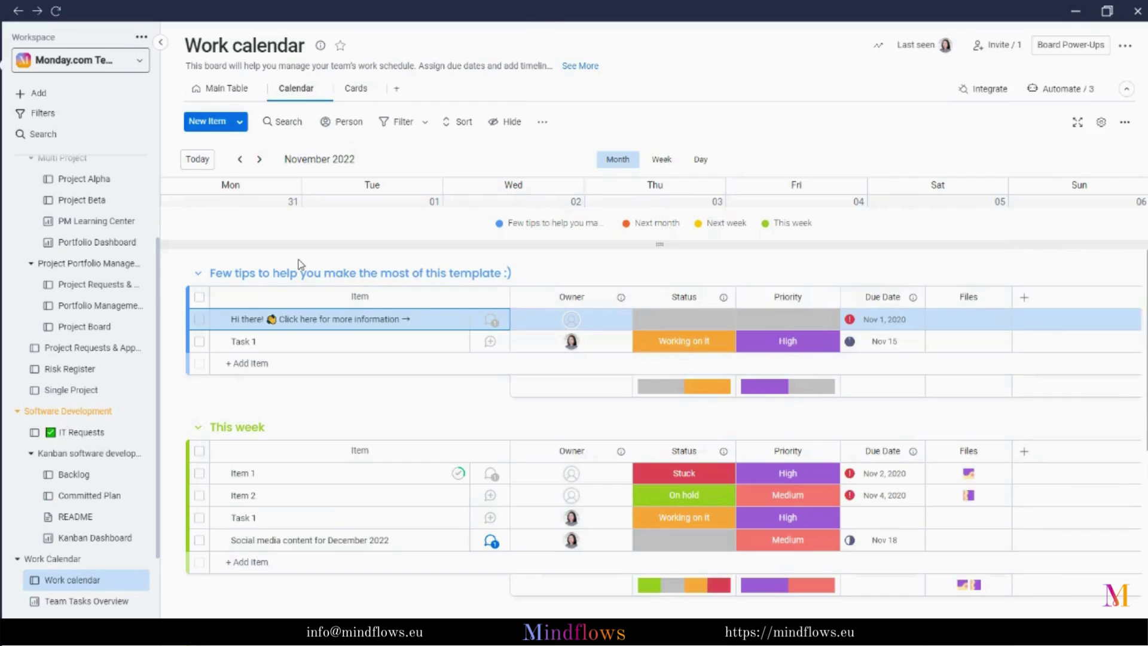